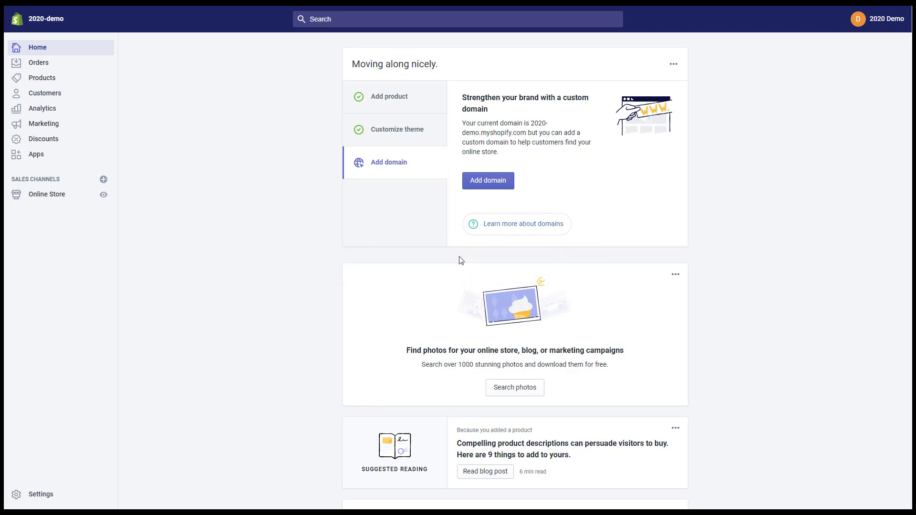
# From Products > Collections, start a new collection titled 'Fashion' with description 'Collection's description'
pyautogui.click(64, 81)
pyautogui.click(64, 133)
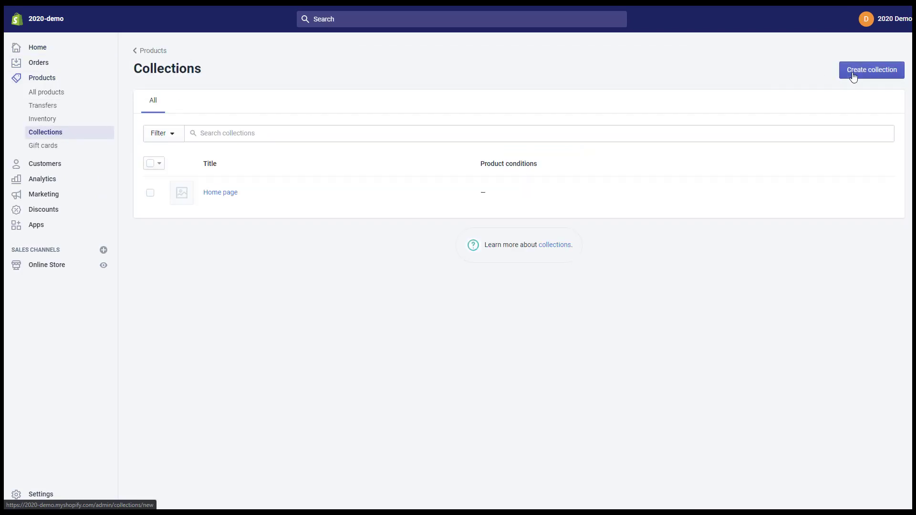
pyautogui.click(854, 75)
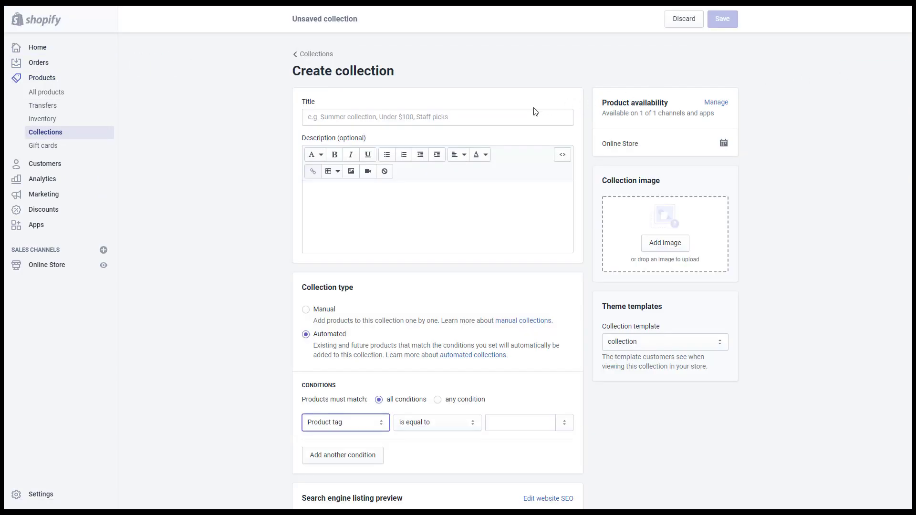
pyautogui.click(522, 115)
pyautogui.write('Fashion')
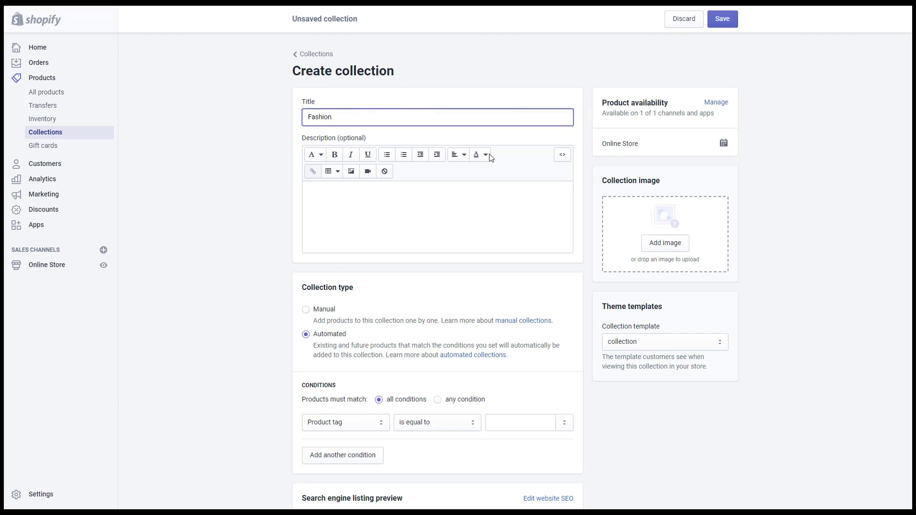
pyautogui.click(451, 233)
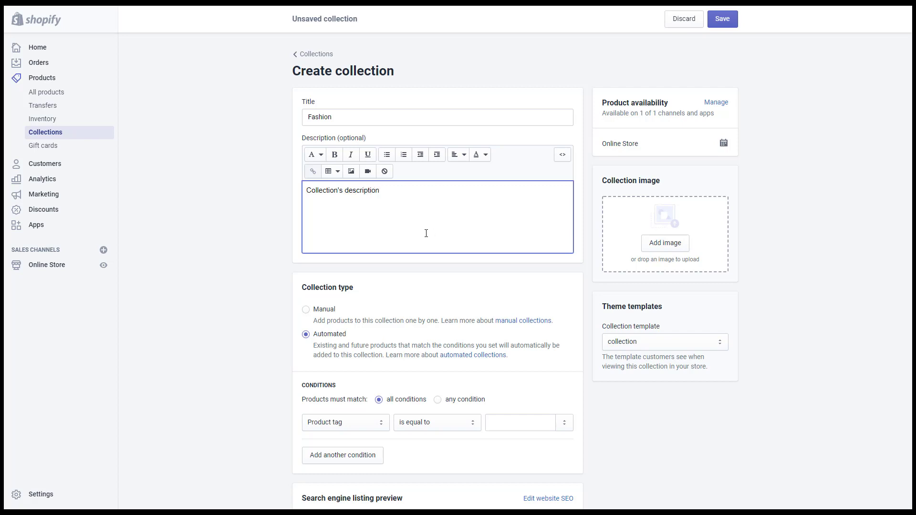
pyautogui.click(262, 245)
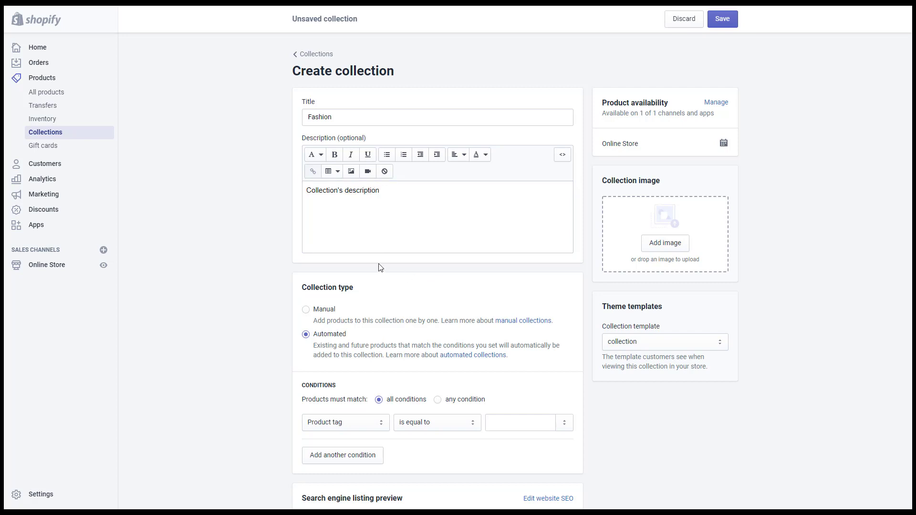
# Look through the available product tags for the collection's condition
pyautogui.scroll(-1, 380, 267)
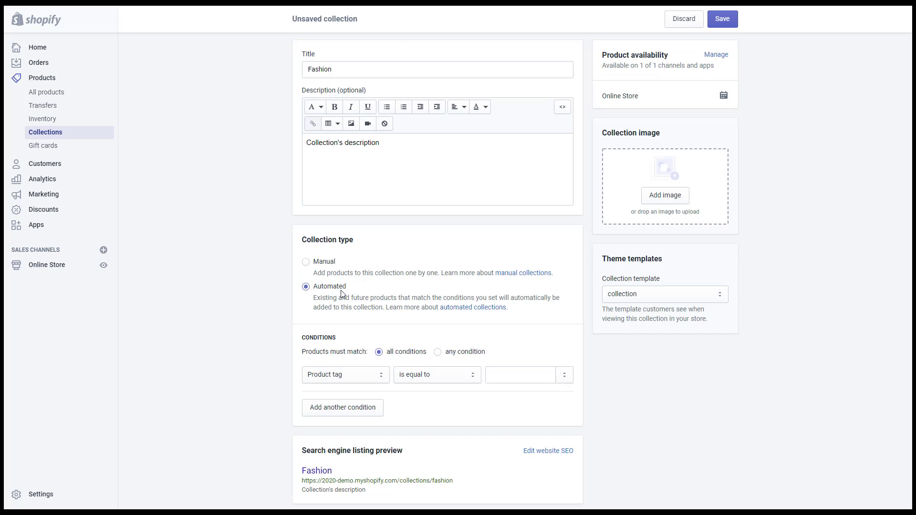
pyautogui.scroll(-1, 342, 294)
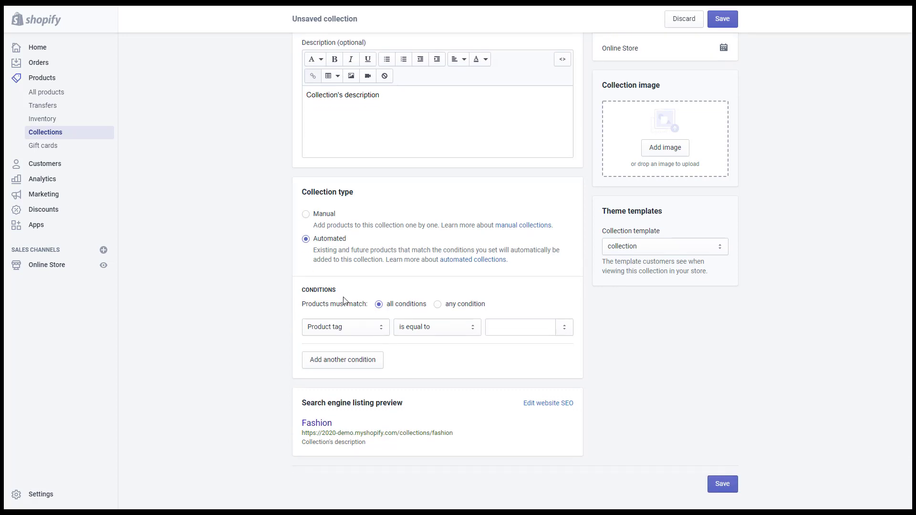
pyautogui.click(537, 330)
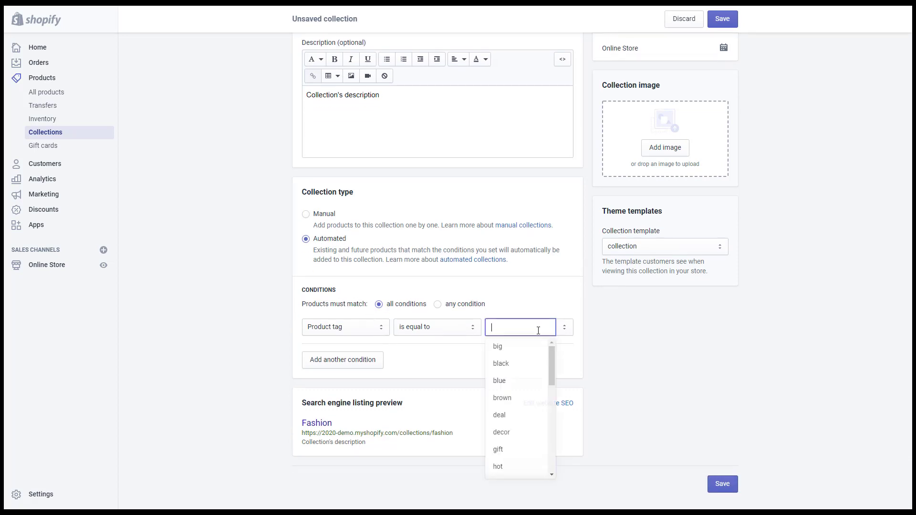
pyautogui.scroll(-2, 545, 363)
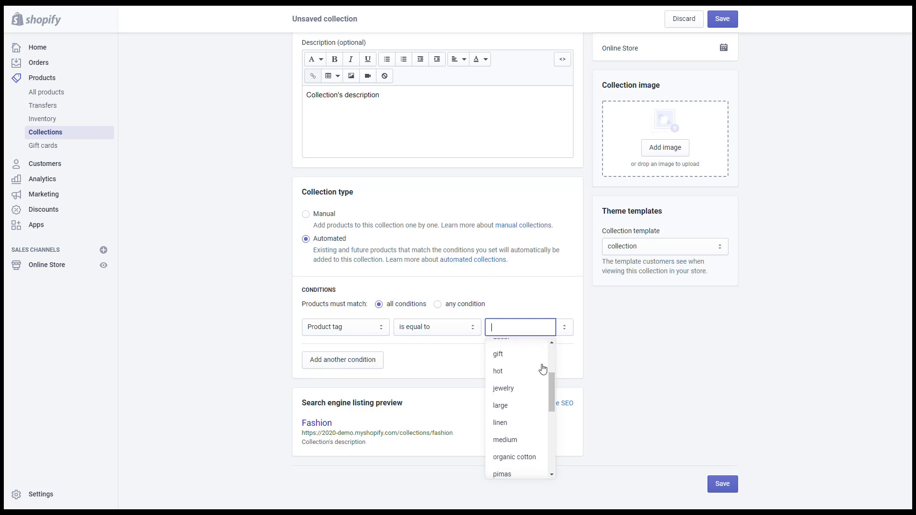
pyautogui.scroll(-2, 543, 368)
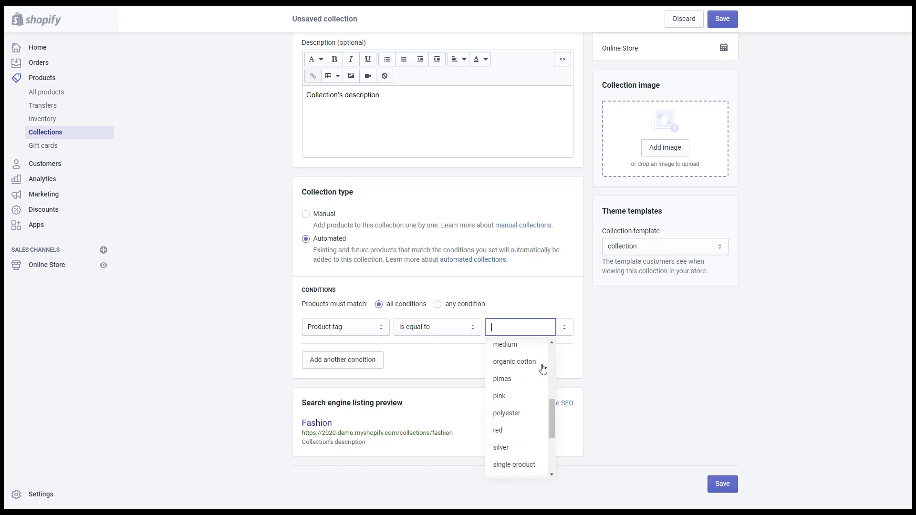
pyautogui.scroll(-3, 544, 369)
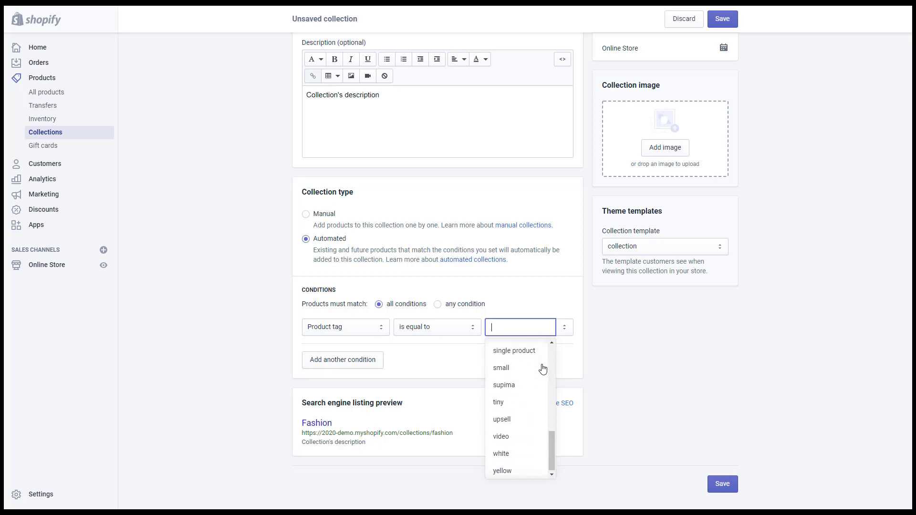
pyautogui.scroll(7, 543, 368)
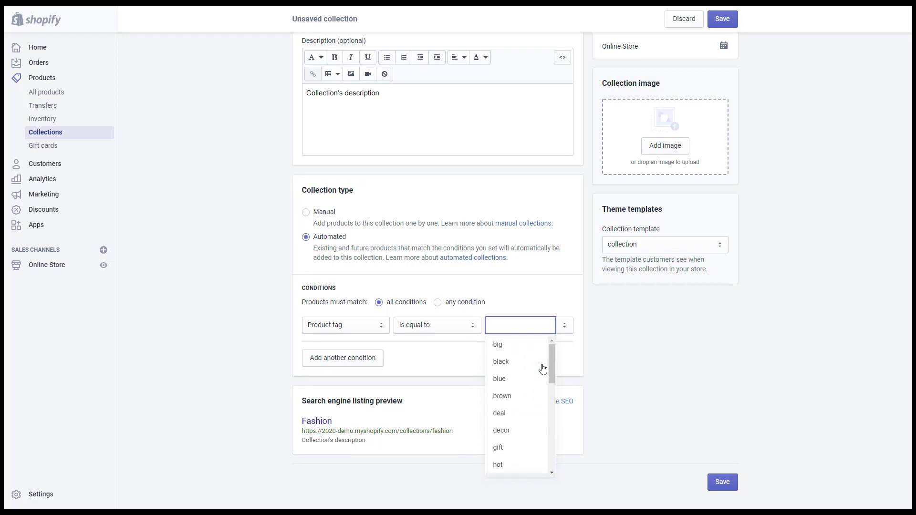
pyautogui.click(475, 311)
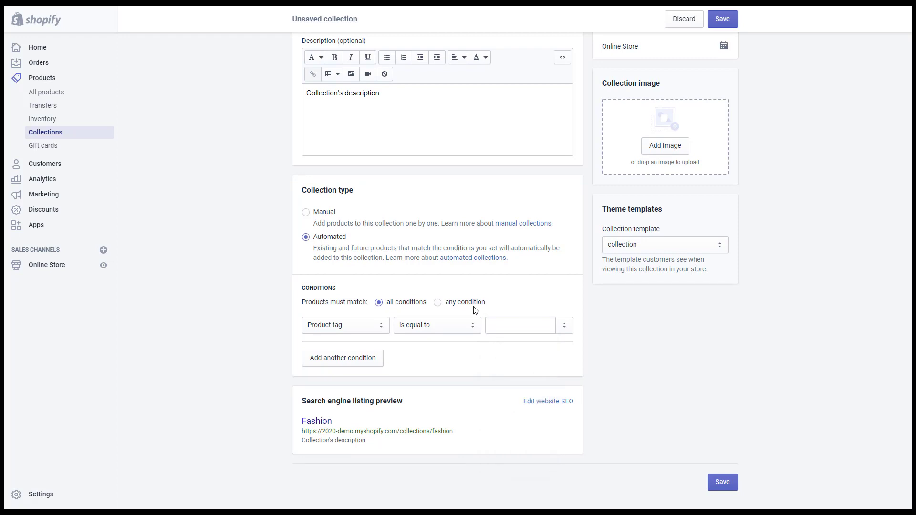
# Set the condition to Product type is equal to Shirt and save the collection
pyautogui.click(336, 328)
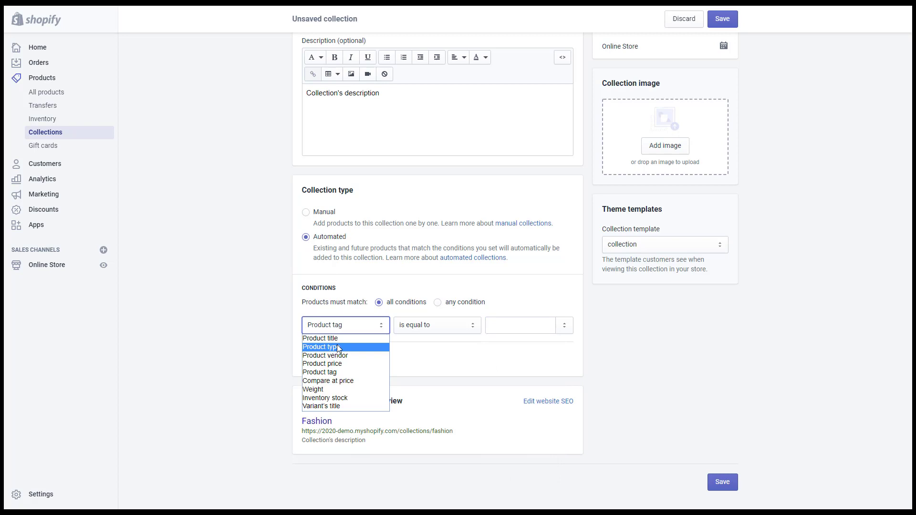
pyautogui.click(338, 348)
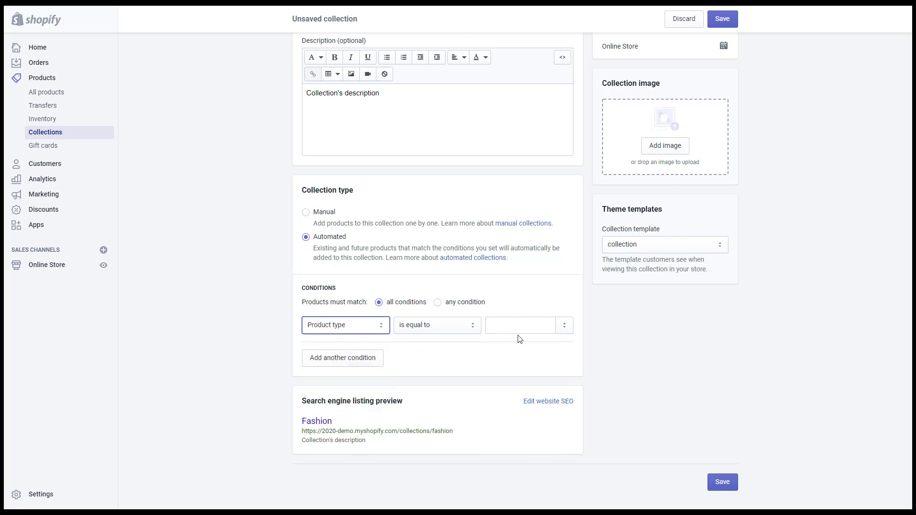
pyautogui.click(559, 332)
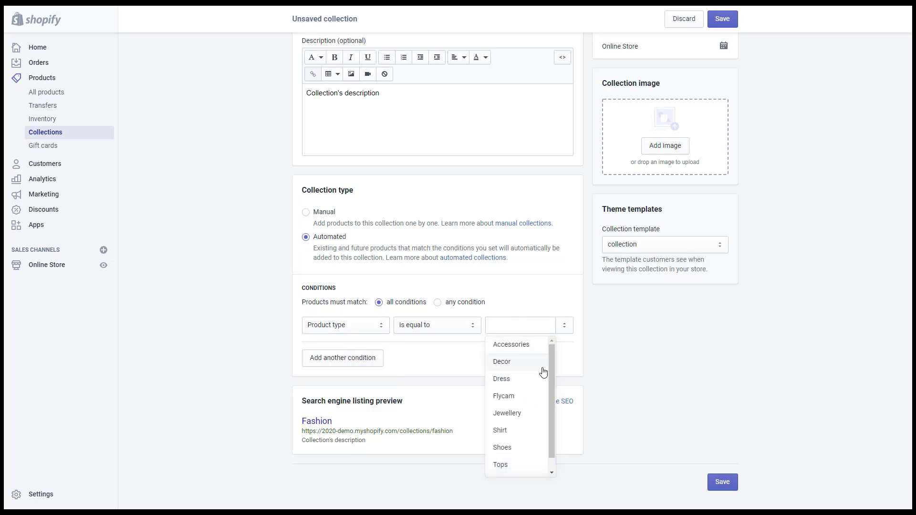
pyautogui.scroll(-1, 543, 374)
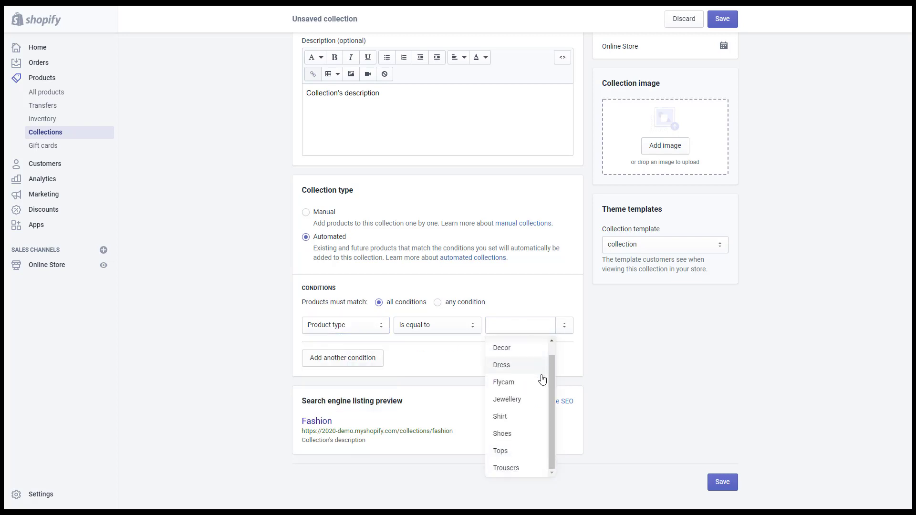
pyautogui.click(526, 418)
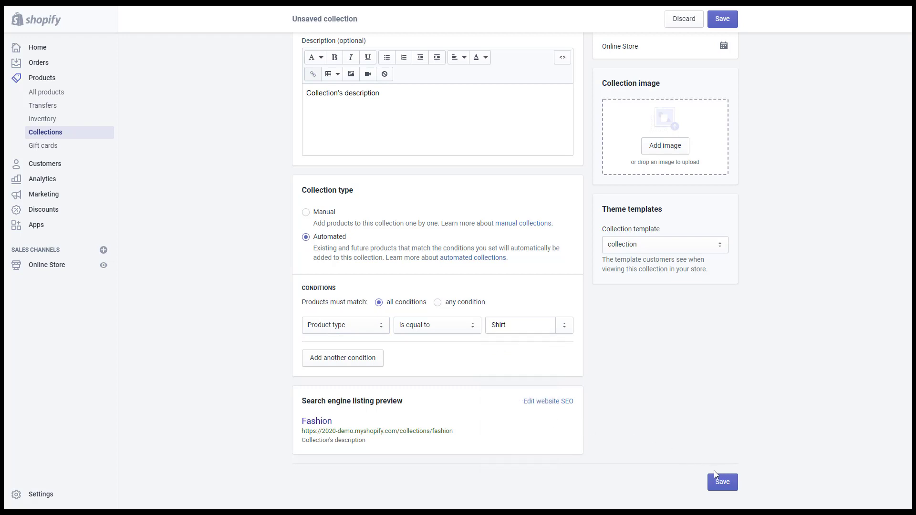
pyautogui.click(719, 483)
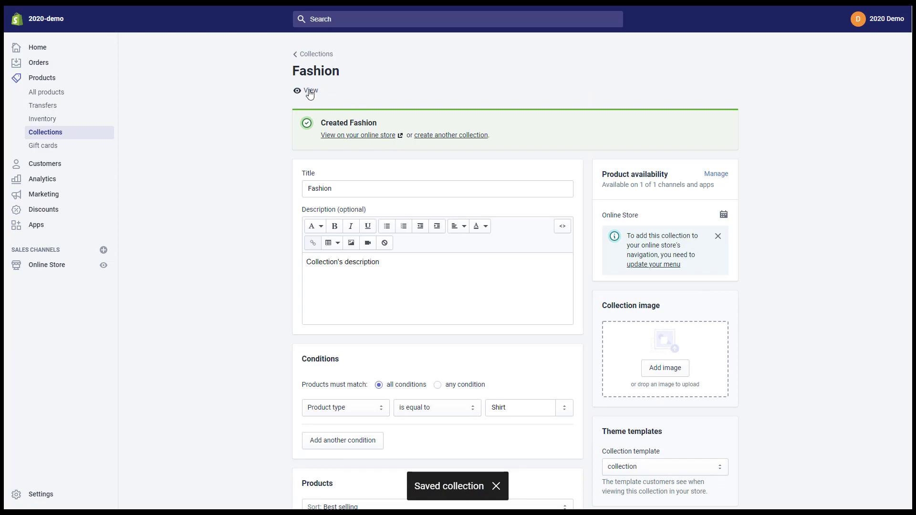
# View the Fashion collection on the online store and scroll through its page
pyautogui.click(310, 93)
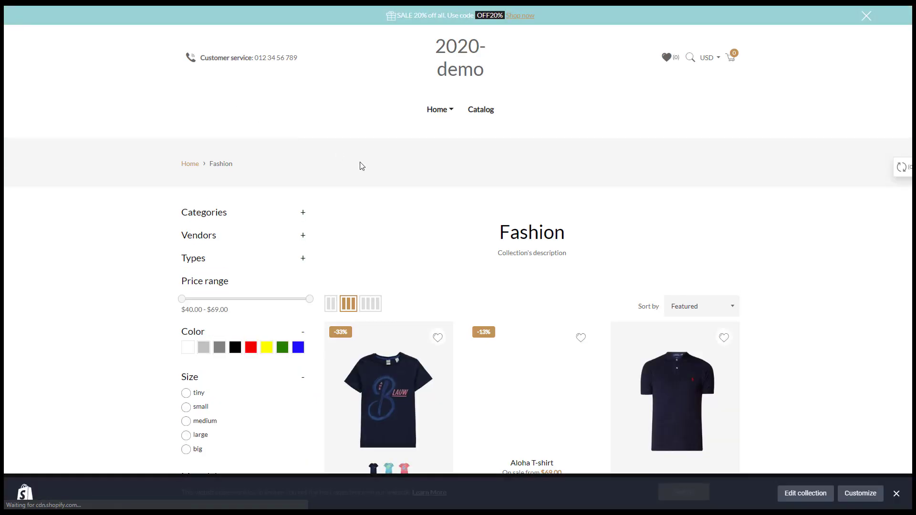
pyautogui.scroll(-3, 403, 202)
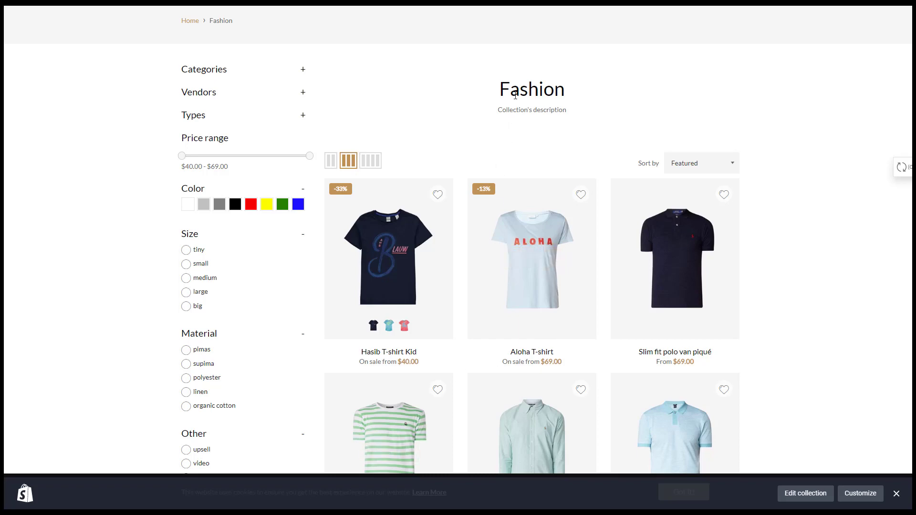
pyautogui.scroll(-3, 563, 138)
# Back in Collections, start a new collection titled 'Shoes'
pyautogui.click(55, 132)
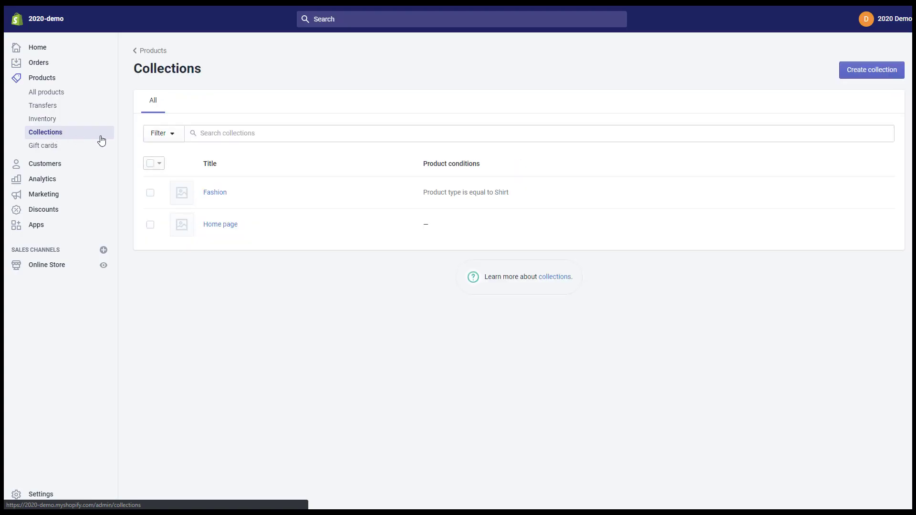
pyautogui.click(857, 75)
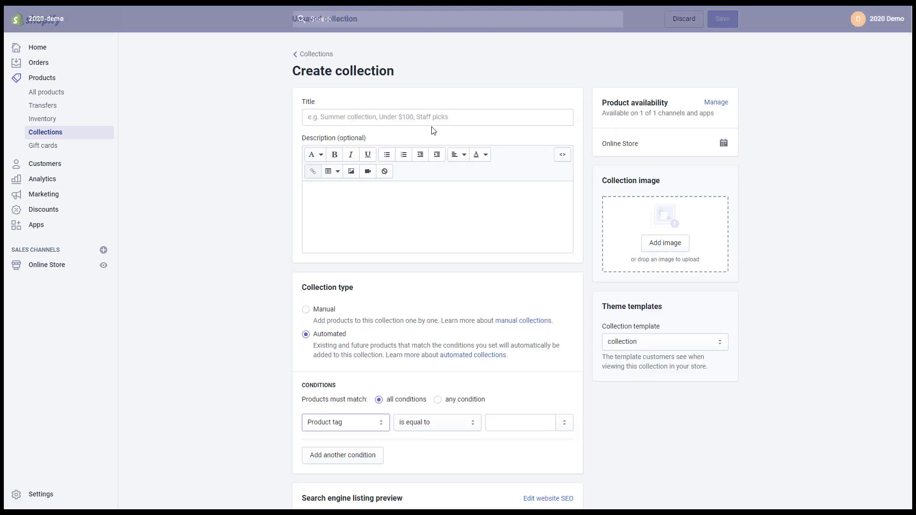
pyautogui.click(415, 123)
pyautogui.write('Shoes')
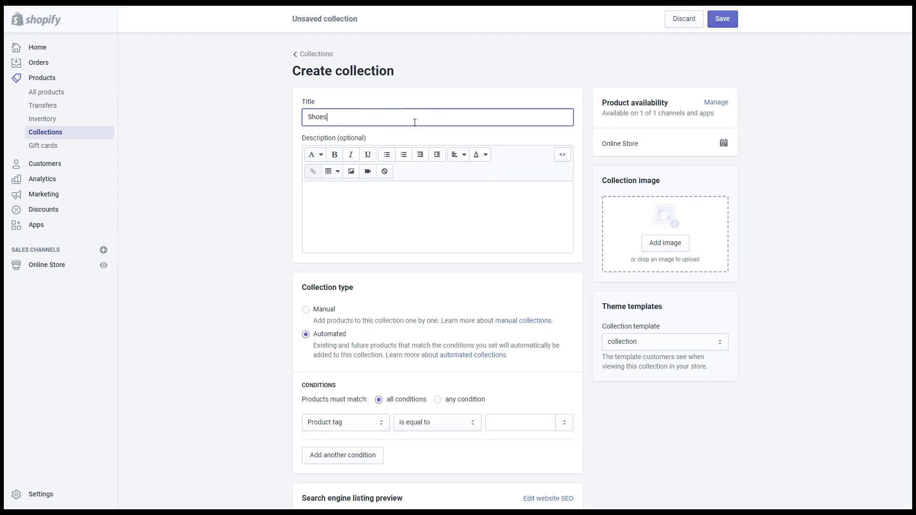
# Make Shoes match Product type equal to Shoes, save it, and return to the list
pyautogui.scroll(-2, 342, 317)
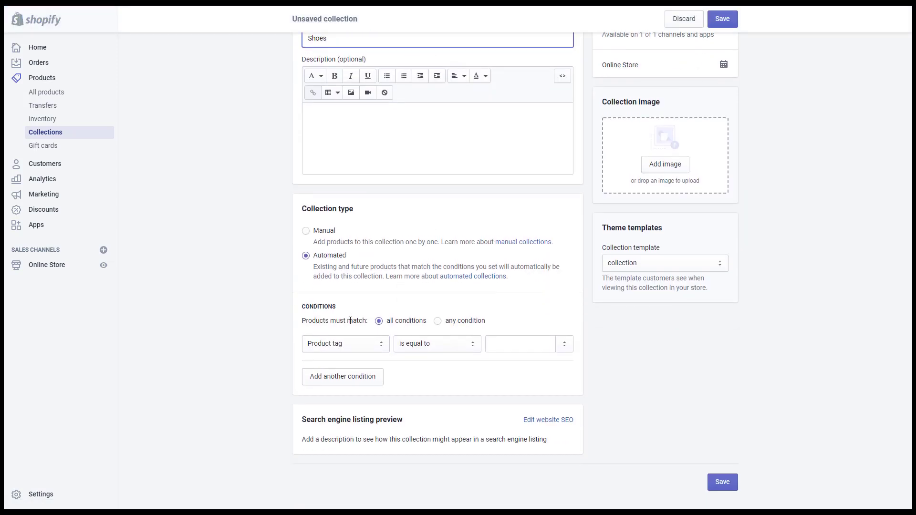
pyautogui.click(357, 349)
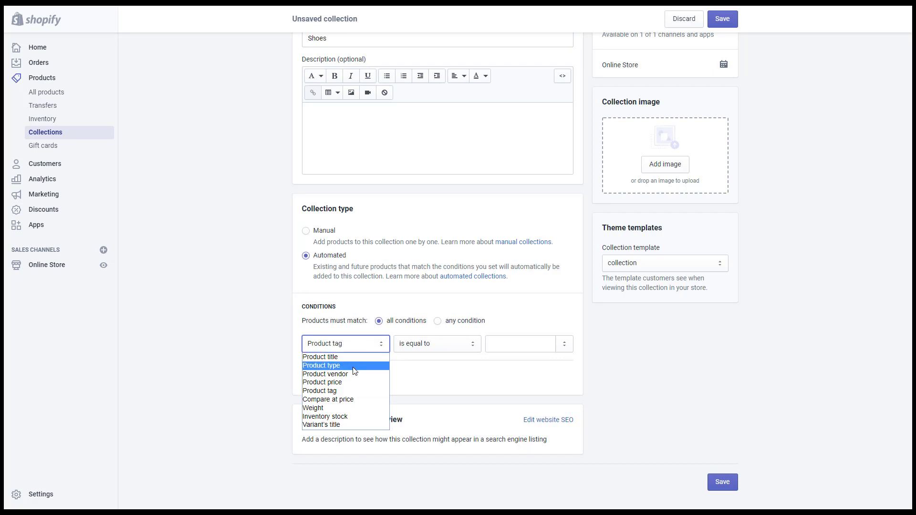
pyautogui.click(355, 366)
pyautogui.click(547, 346)
pyautogui.scroll(-1, 530, 420)
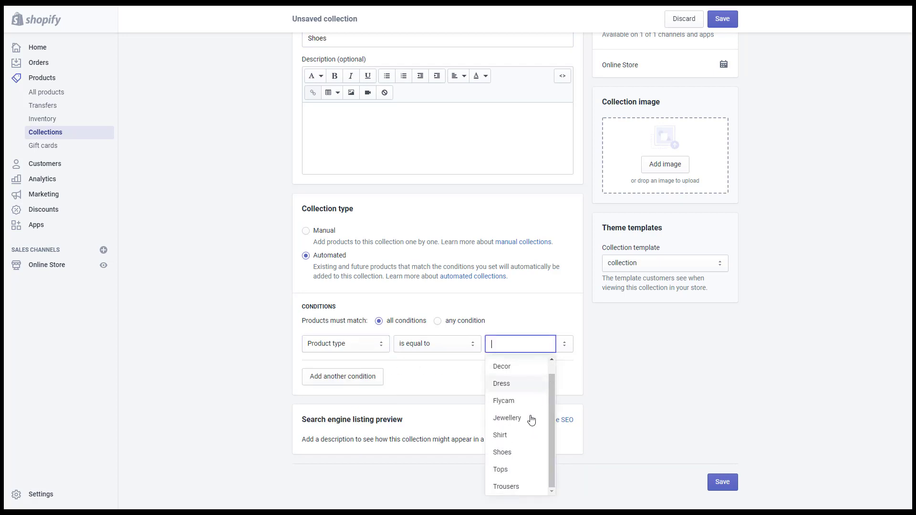
pyautogui.click(520, 457)
pyautogui.click(712, 483)
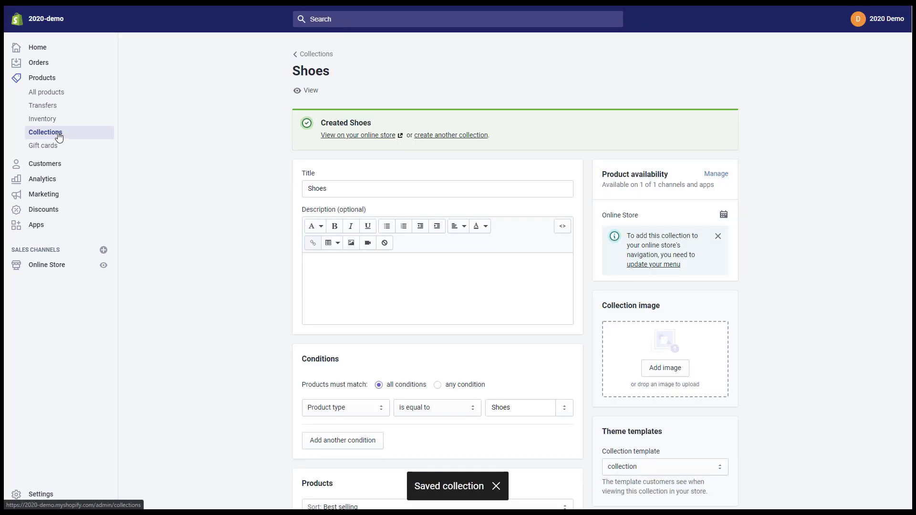
pyautogui.click(60, 136)
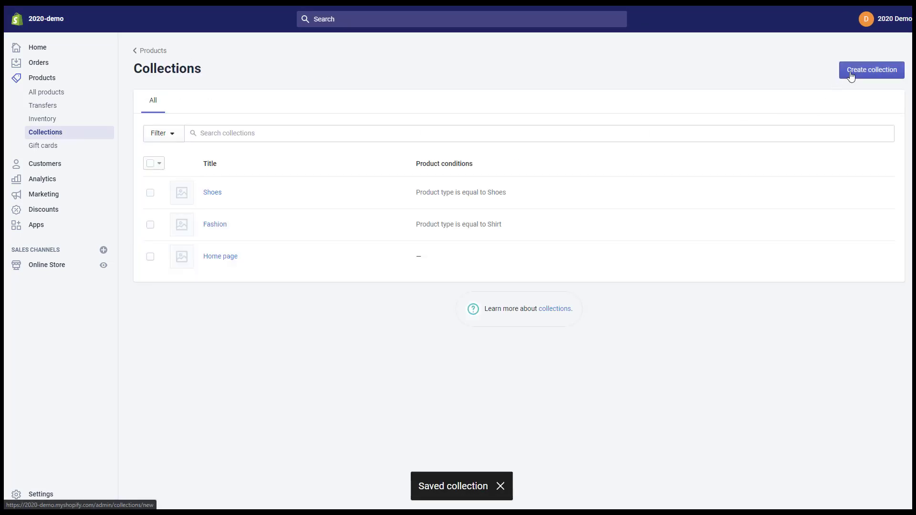
# Start a new collection titled 'Accessories'
pyautogui.click(852, 75)
pyautogui.click(429, 119)
pyautogui.write('Accessories')
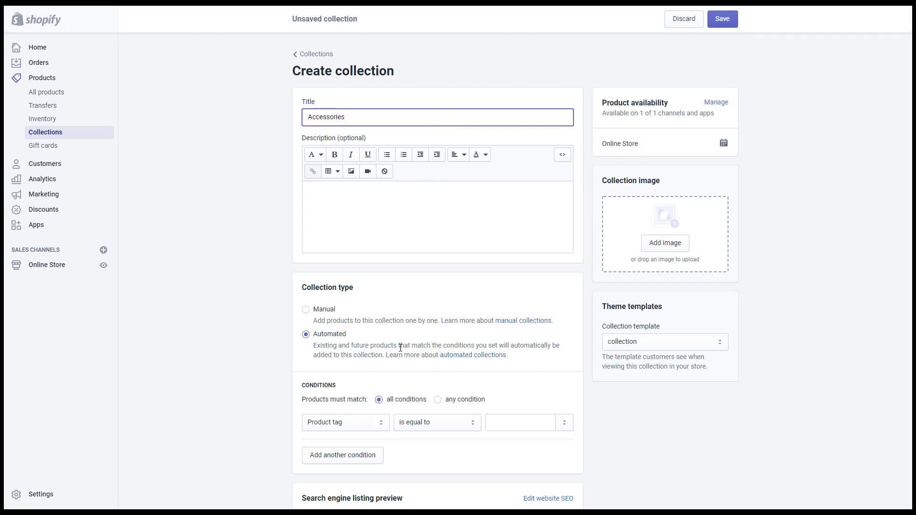
# Set the condition to Product price greater than $0, save, and return to Collections
pyautogui.scroll(-1, 401, 347)
pyautogui.click(334, 375)
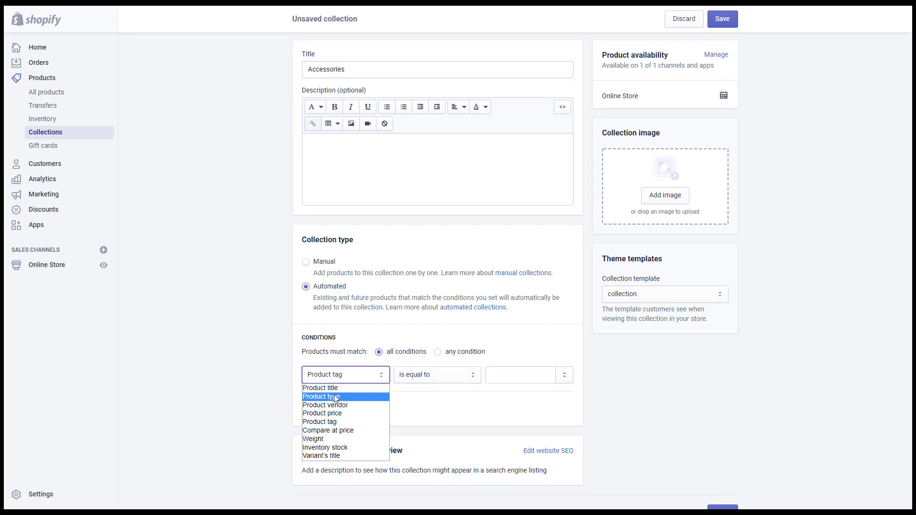
pyautogui.click(339, 414)
pyautogui.click(534, 377)
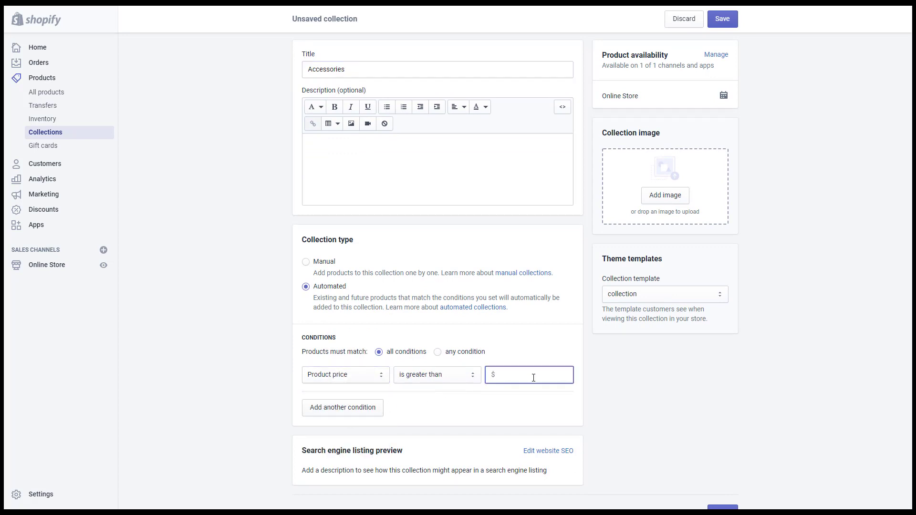
pyautogui.scroll(-1, 694, 439)
pyautogui.click(735, 486)
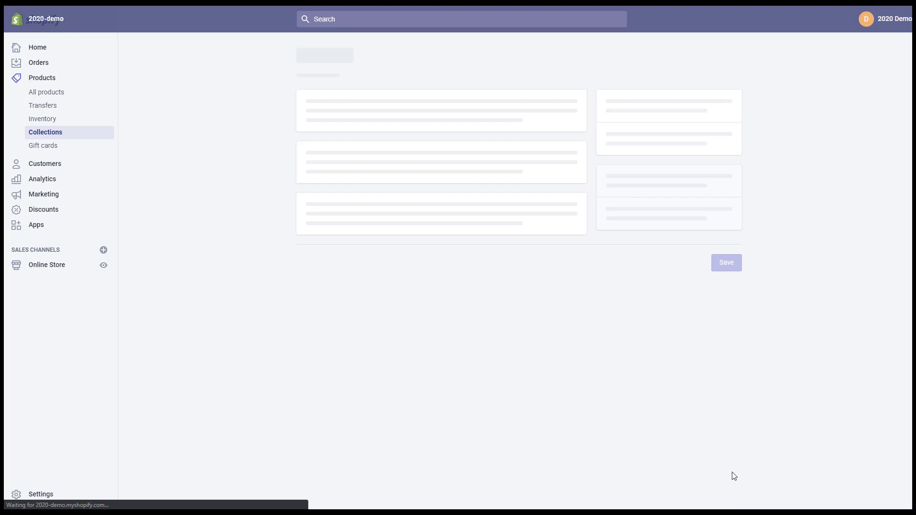
pyautogui.click(67, 135)
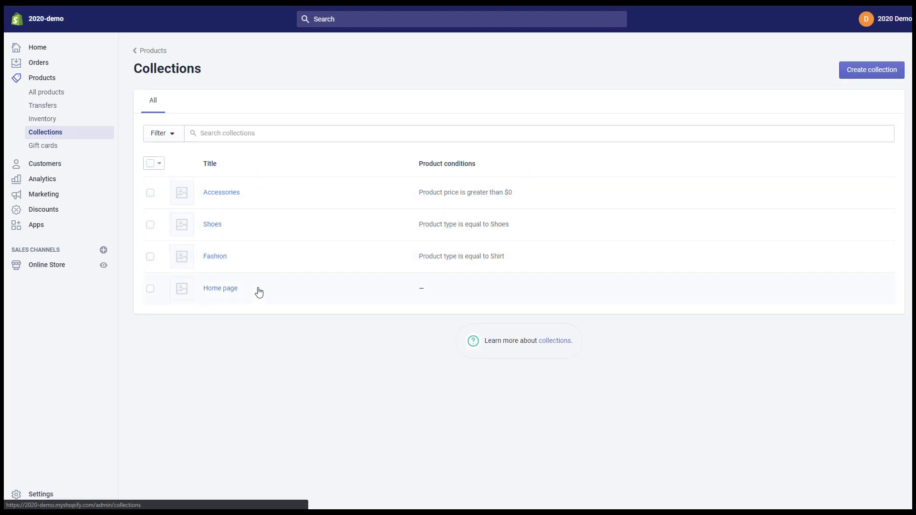
# In Navigation, open Main menu and add a 'Product' item linking to All Products
pyautogui.click(51, 265)
pyautogui.click(49, 252)
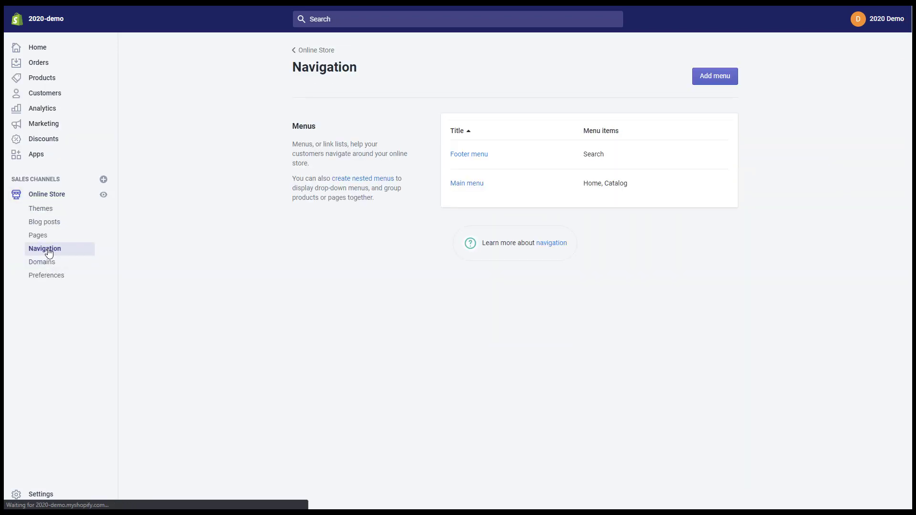
pyautogui.click(474, 188)
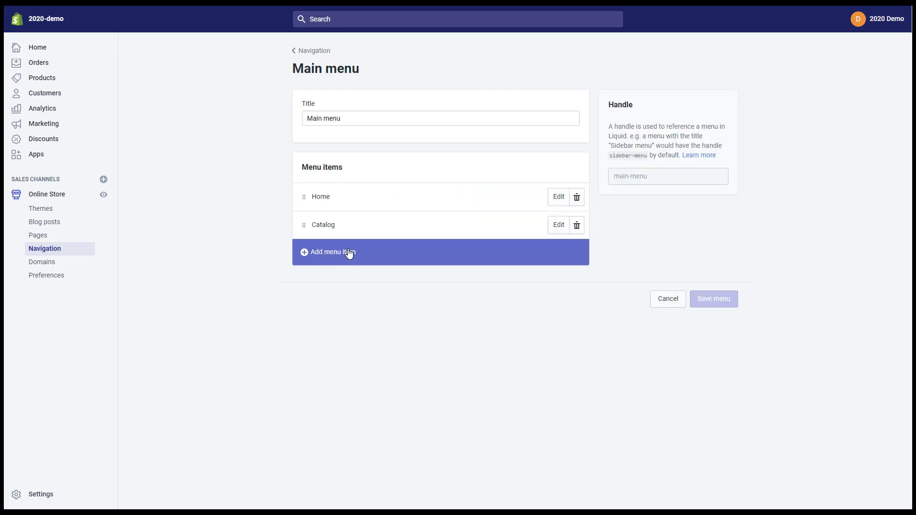
pyautogui.click(348, 258)
pyautogui.click(370, 263)
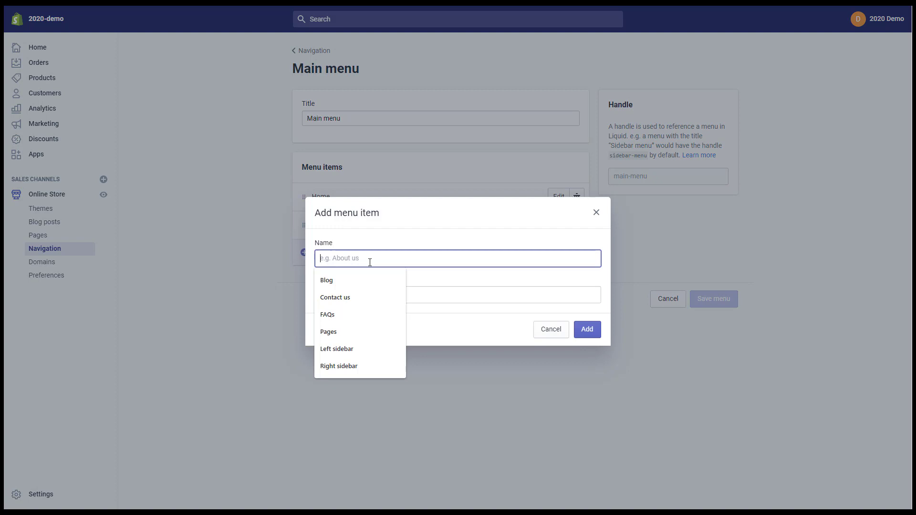
pyautogui.write('Produc')
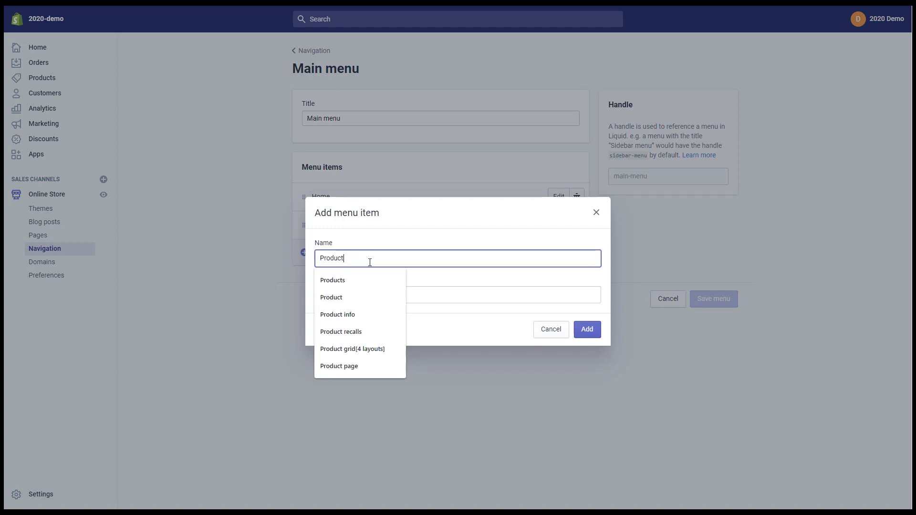
pyautogui.write('t')
pyautogui.click(476, 294)
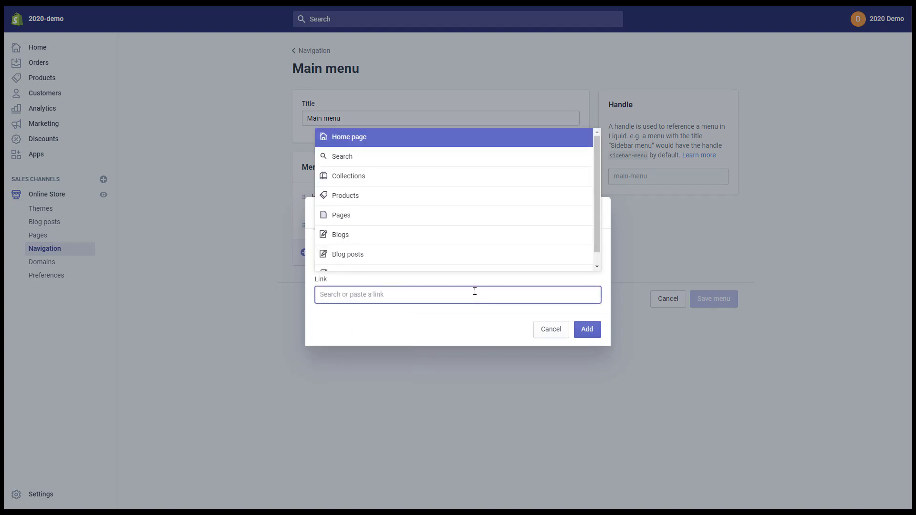
pyautogui.click(368, 196)
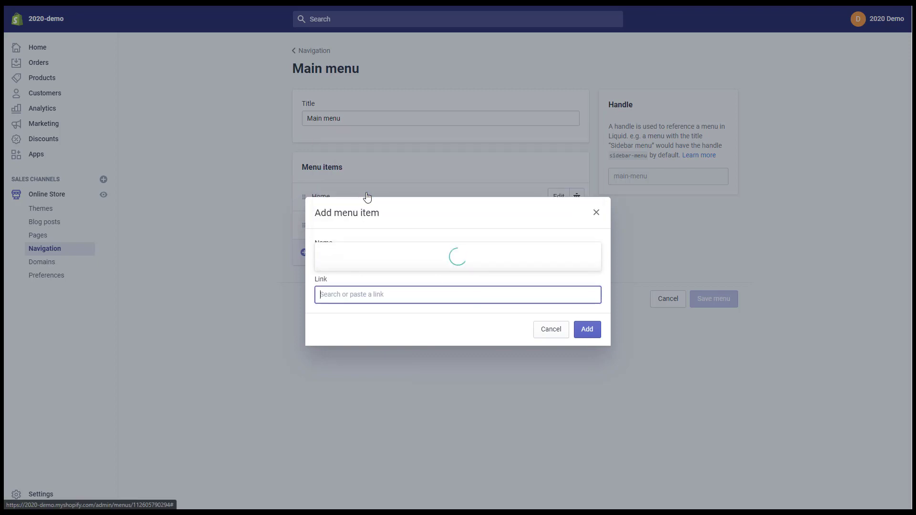
pyautogui.click(371, 164)
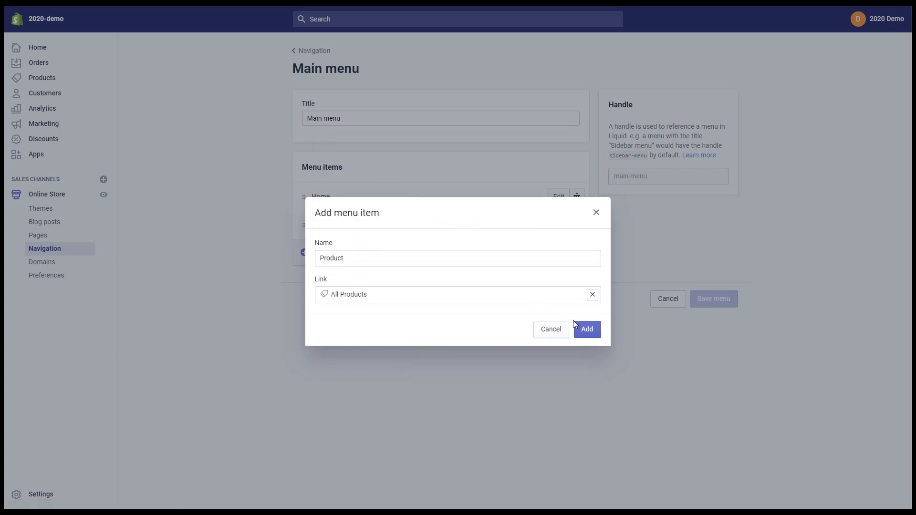
pyautogui.click(585, 332)
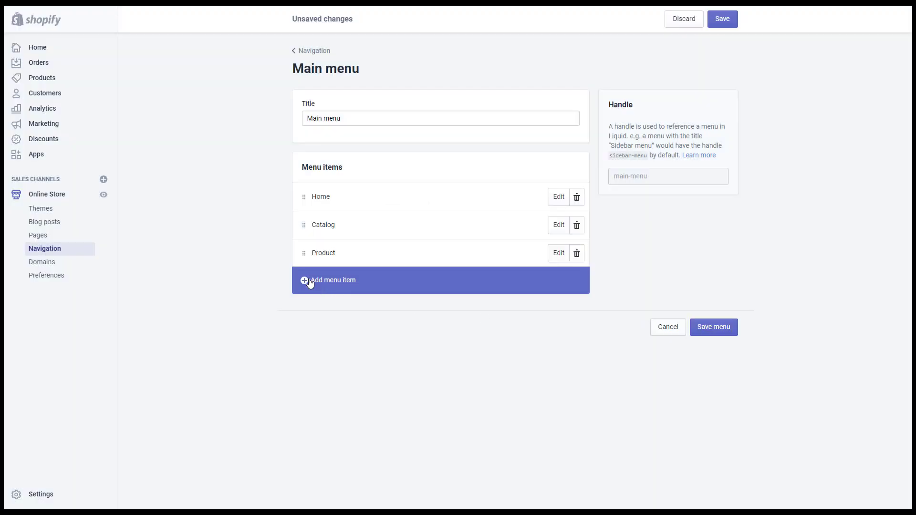
# Add a 'Pages' menu item linking to the Home page
pyautogui.click(310, 283)
pyautogui.click(372, 258)
pyautogui.write('Pages')
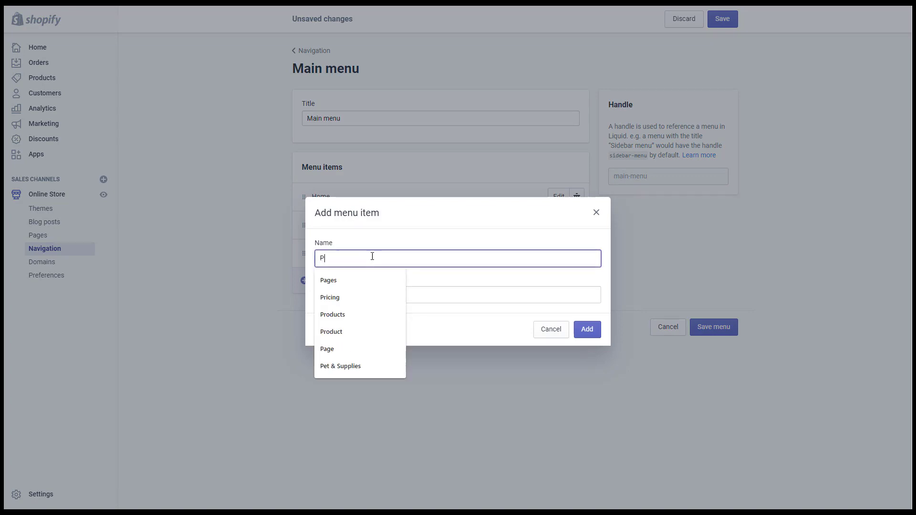
pyautogui.click(413, 295)
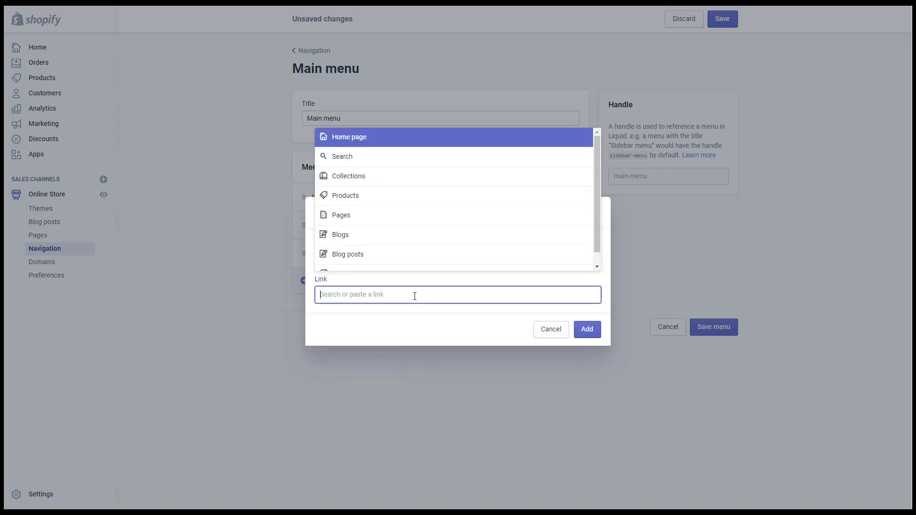
pyautogui.click(374, 138)
pyautogui.click(586, 330)
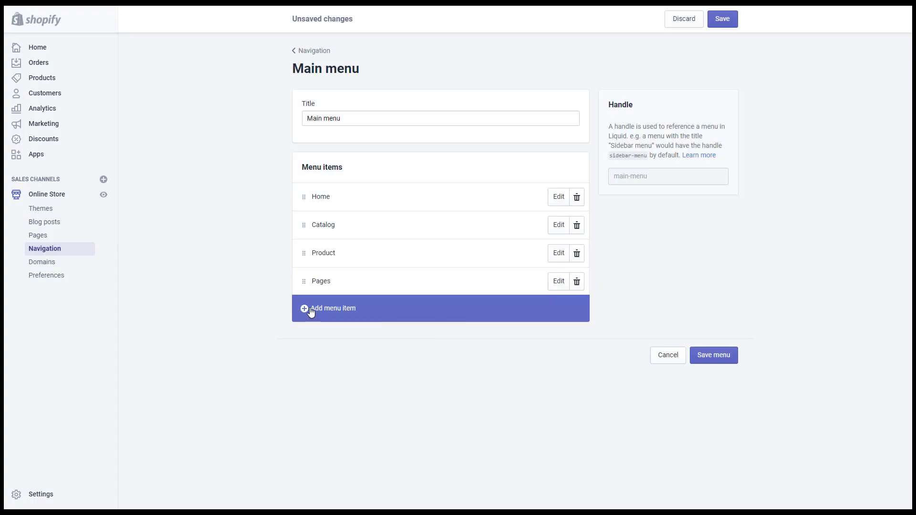
# Add an 'About us' menu item linking to the About us page
pyautogui.click(311, 312)
pyautogui.click(366, 262)
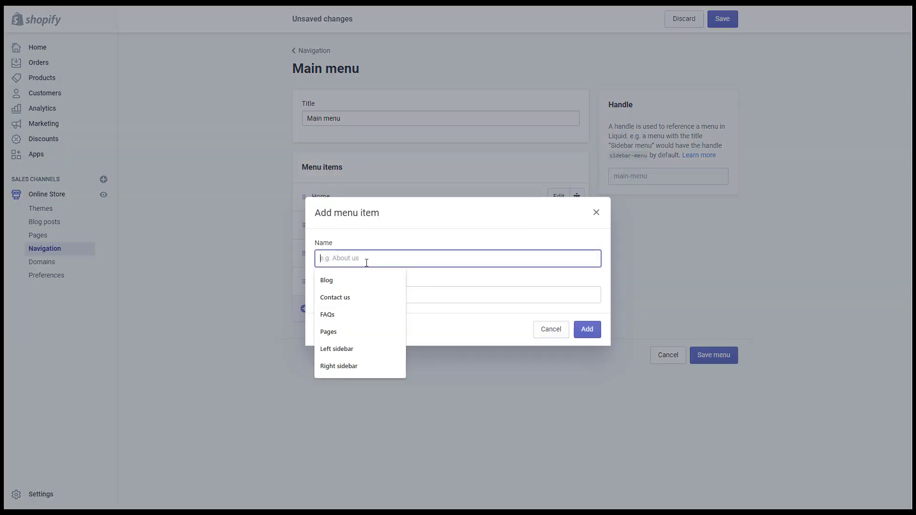
pyautogui.write('a')
pyautogui.press('BackSpace')
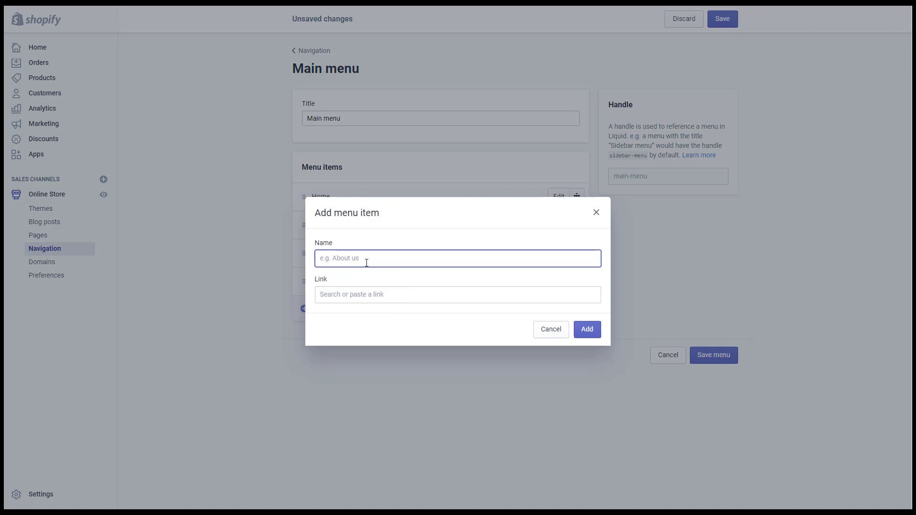
pyautogui.click(367, 294)
pyautogui.click(359, 214)
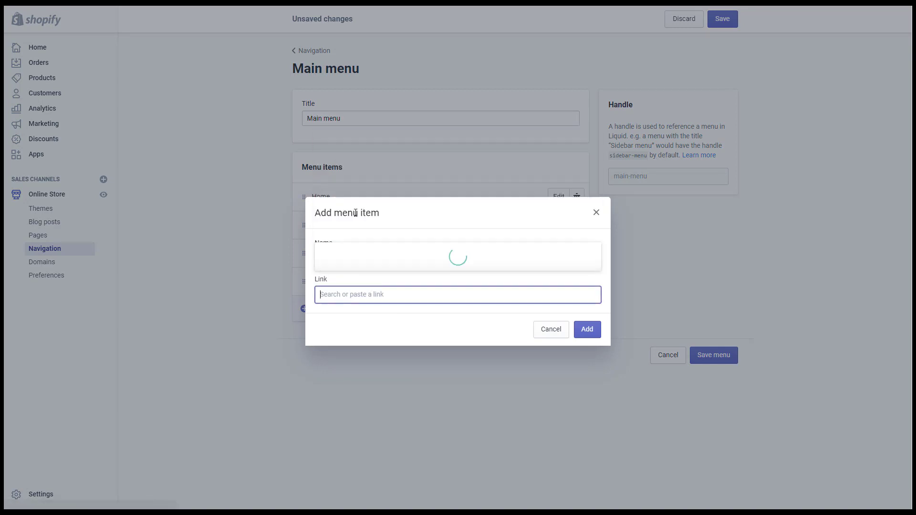
pyautogui.click(354, 158)
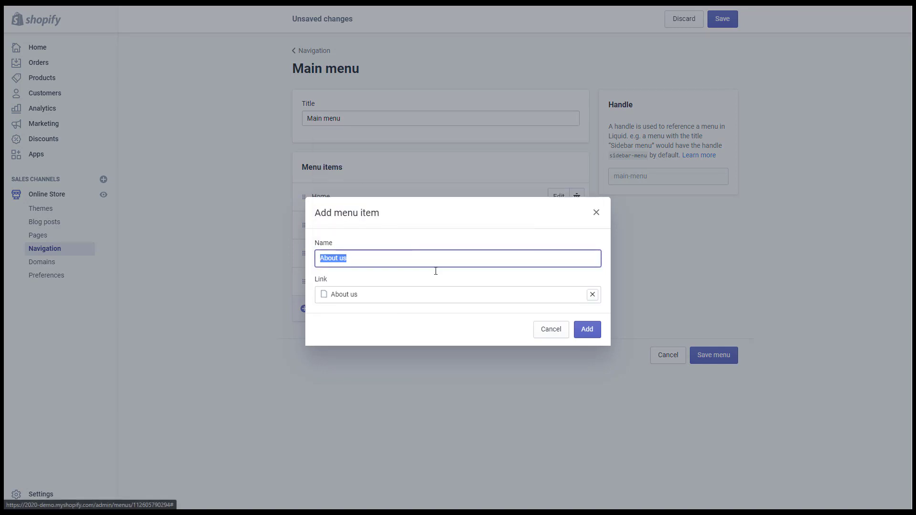
pyautogui.click(581, 330)
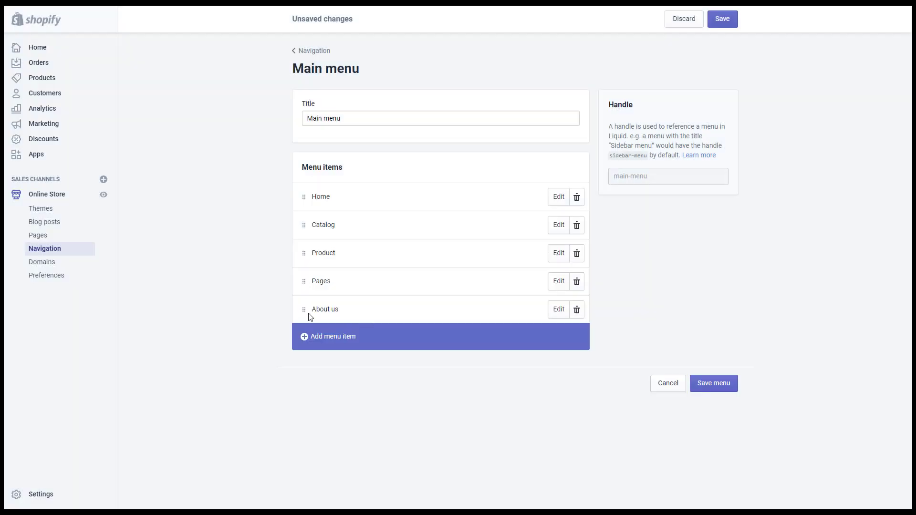
# Nest About us under Pages and add a Contact us sub-item beneath it
pyautogui.moveTo(307, 304); pyautogui.dragTo(342, 303)
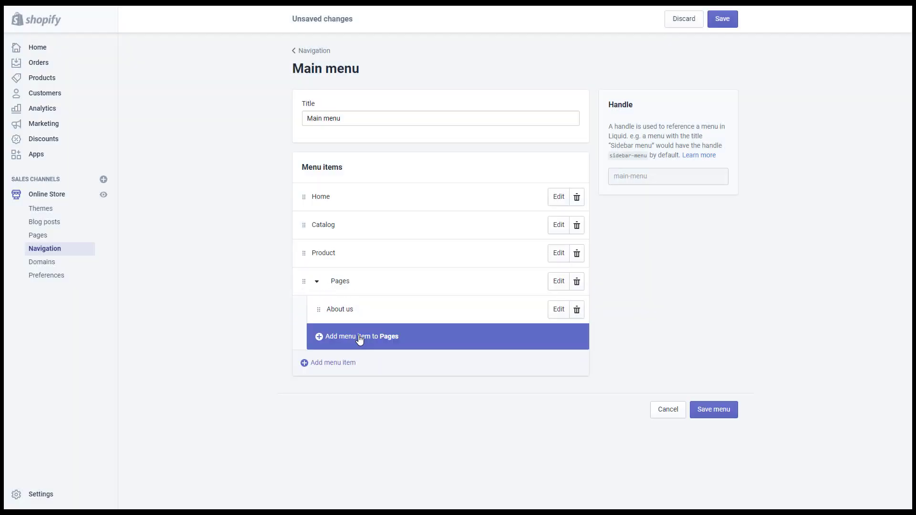
pyautogui.click(361, 339)
pyautogui.click(357, 296)
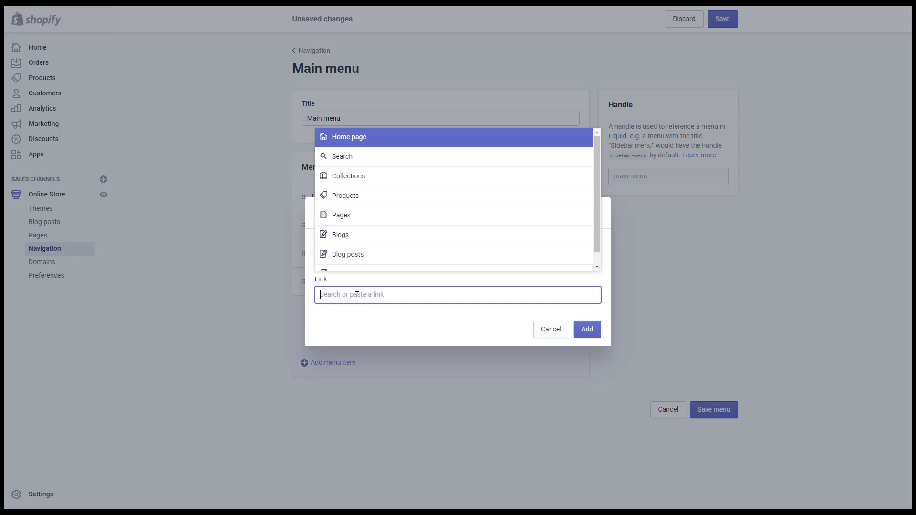
pyautogui.click(358, 218)
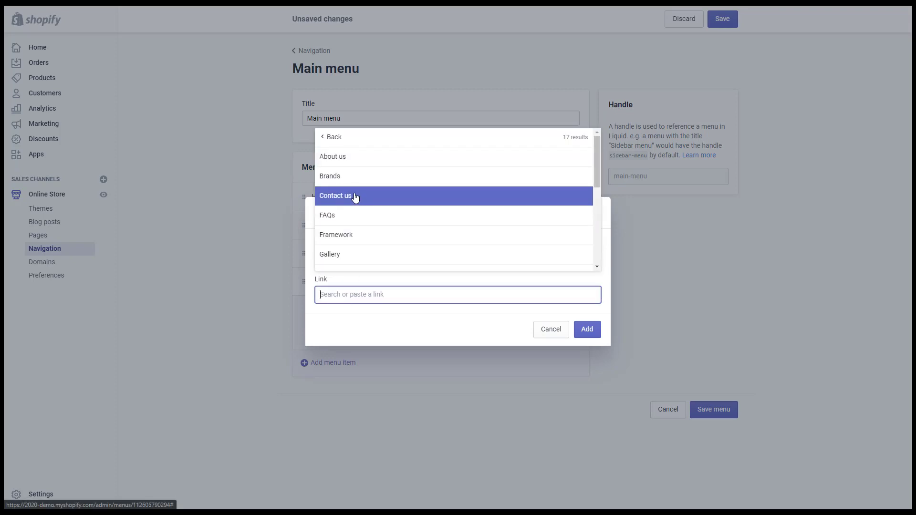
pyautogui.click(354, 195)
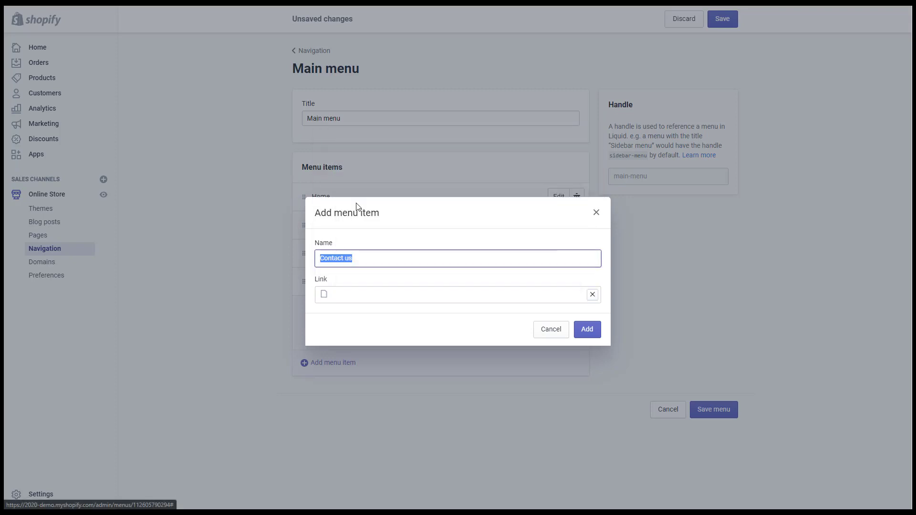
pyautogui.click(587, 330)
# Add the Lookbook page as another sub-item under Pages
pyautogui.click(353, 366)
pyautogui.click(363, 294)
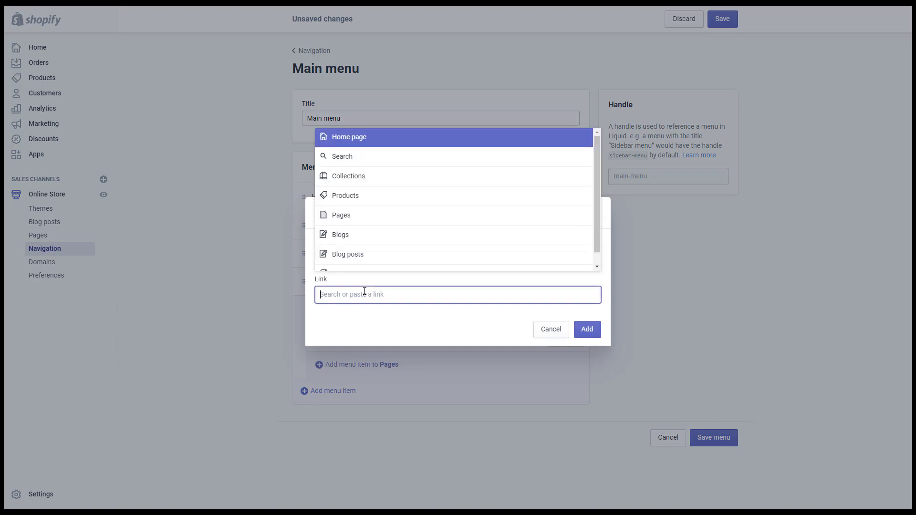
pyautogui.click(350, 215)
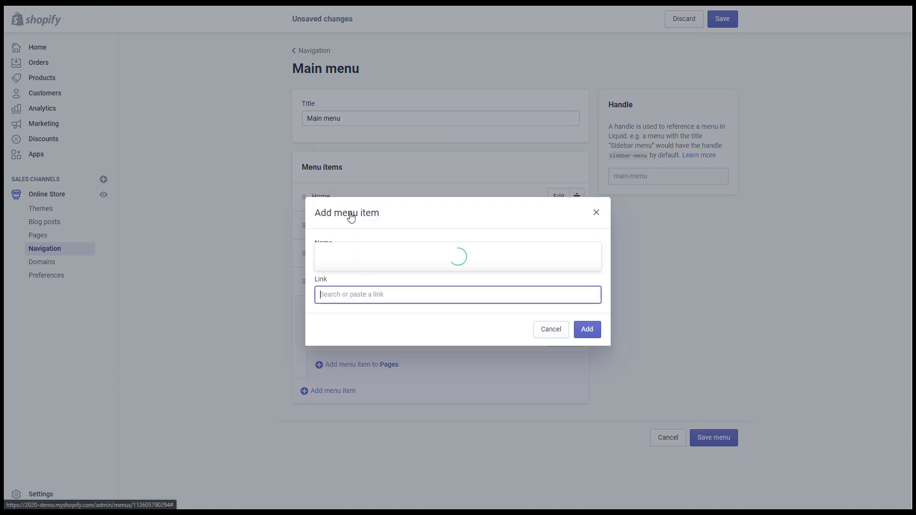
pyautogui.scroll(-3, 403, 237)
pyautogui.scroll(-1, 391, 239)
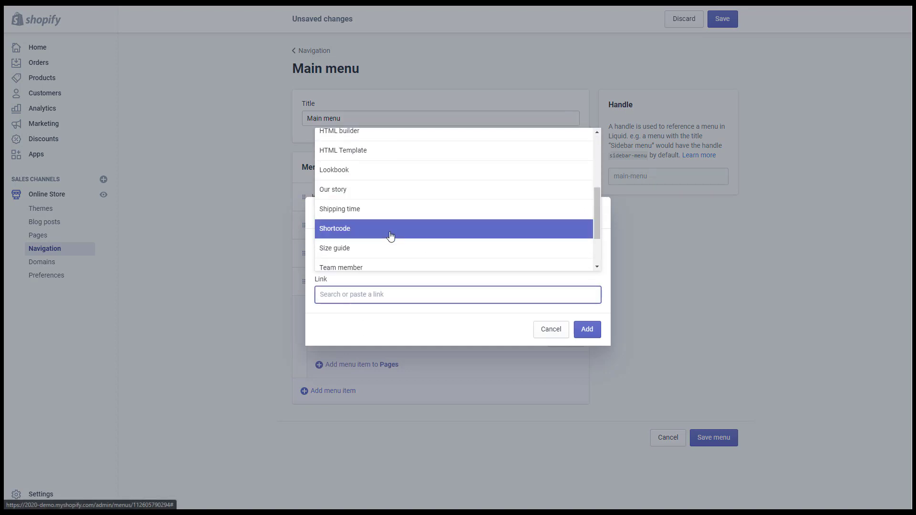
pyautogui.click(377, 186)
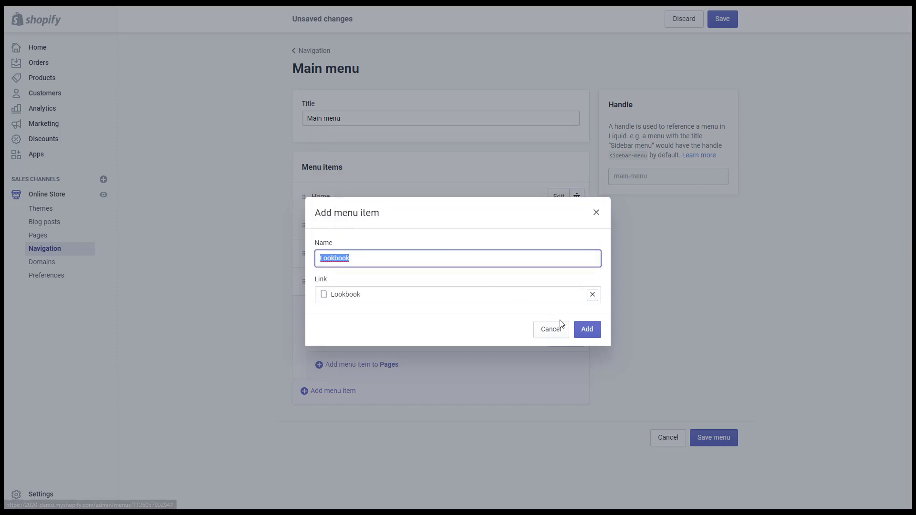
pyautogui.click(583, 330)
# Add the FAQs page under Pages and save the main menu
pyautogui.click(334, 387)
pyautogui.click(348, 294)
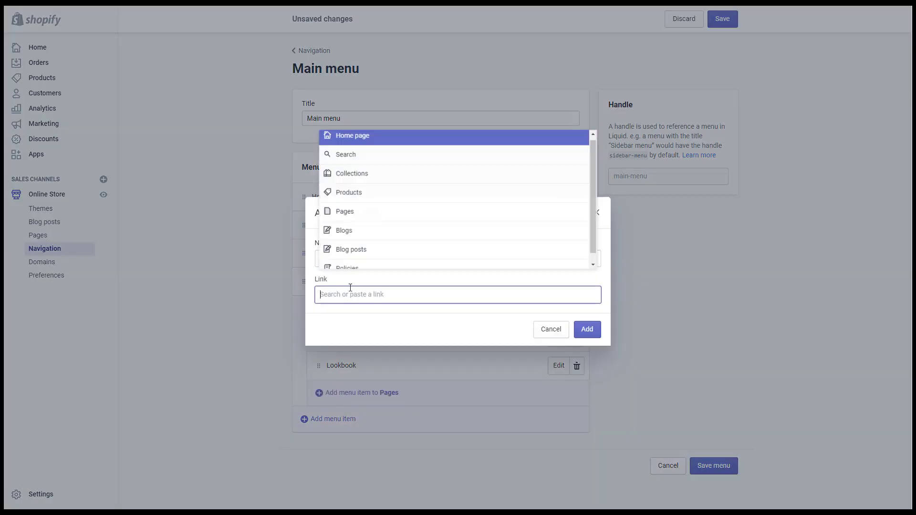
pyautogui.scroll(-1, 356, 231)
pyautogui.scroll(1, 356, 230)
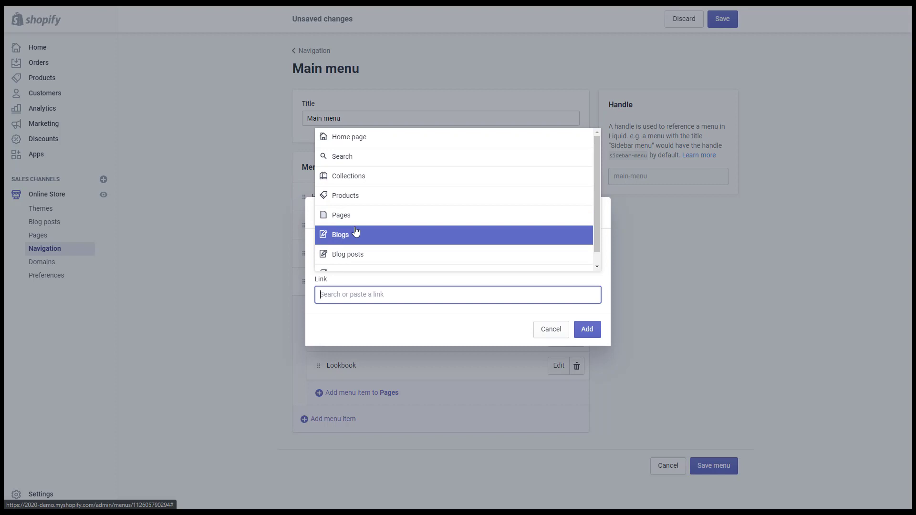
pyautogui.click(365, 214)
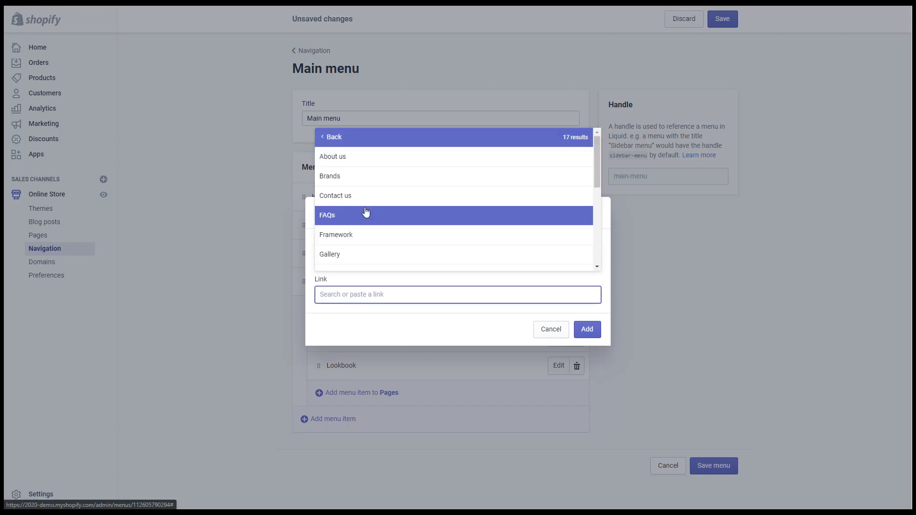
pyautogui.click(366, 214)
pyautogui.click(587, 330)
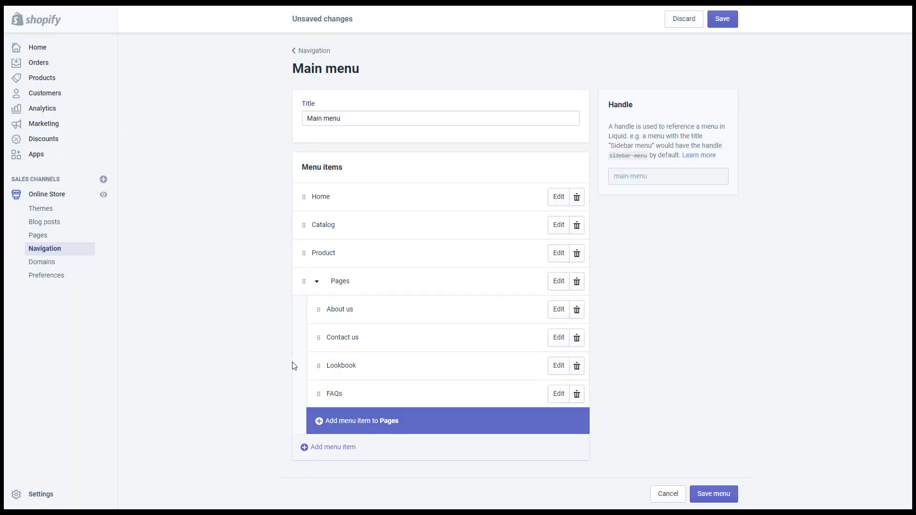
pyautogui.click(713, 496)
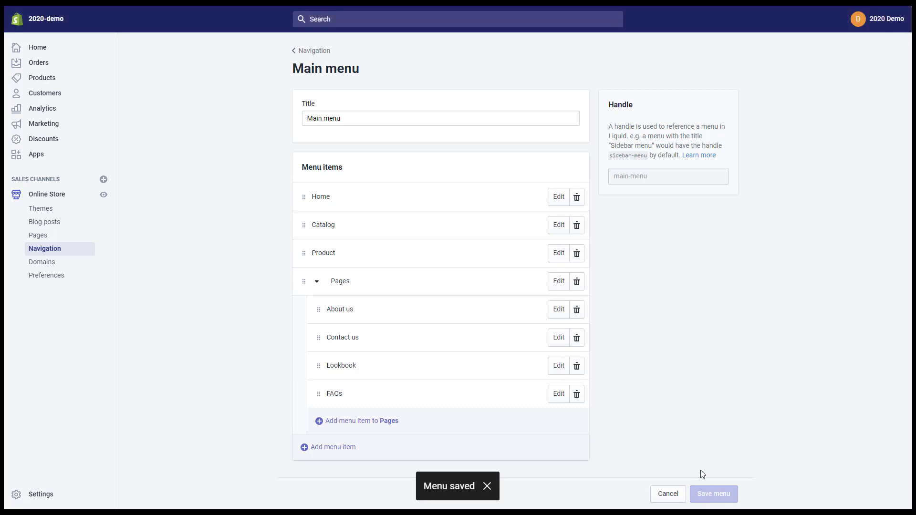
# In the theme customizer's Footer section, set the first menu block to Footer menu
pyautogui.click(41, 209)
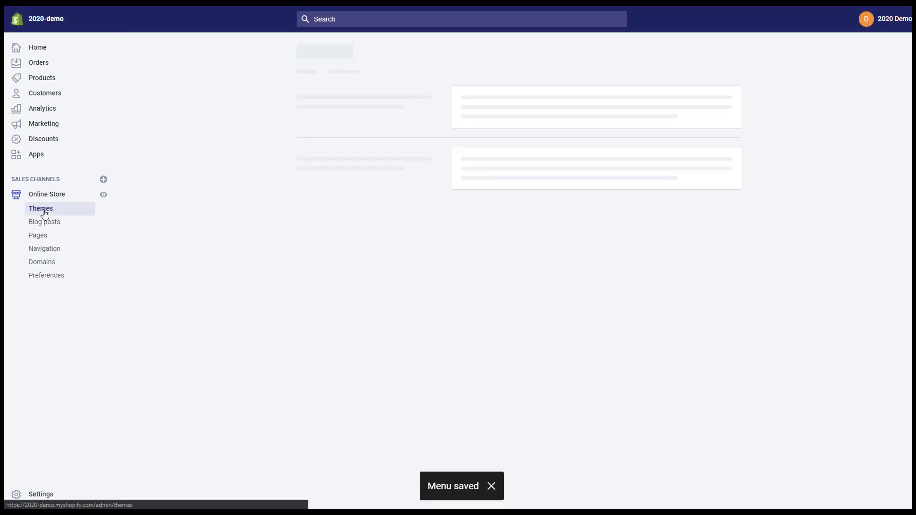
pyautogui.click(681, 126)
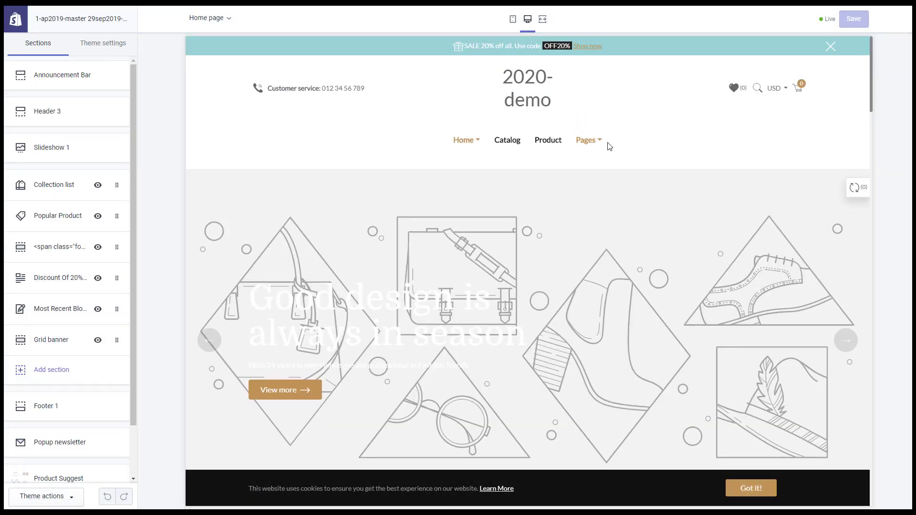
pyautogui.moveTo(467, 147)
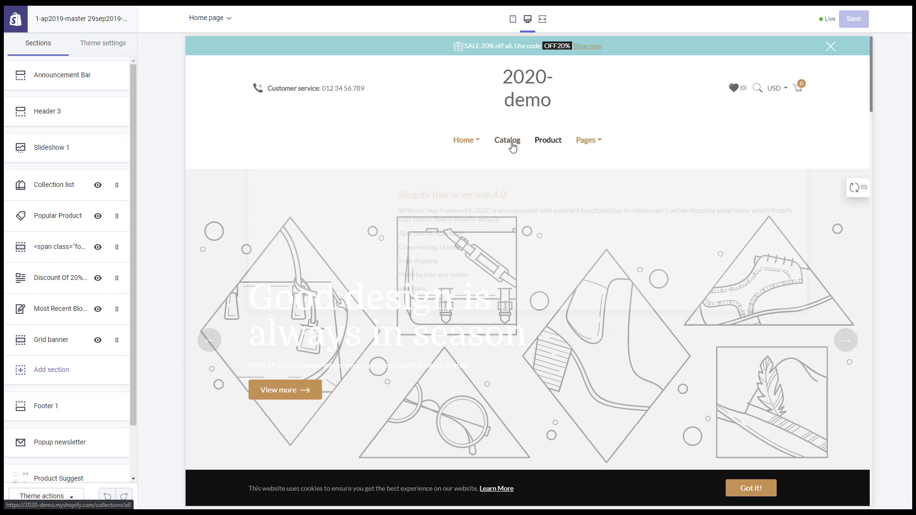
pyautogui.moveTo(590, 142)
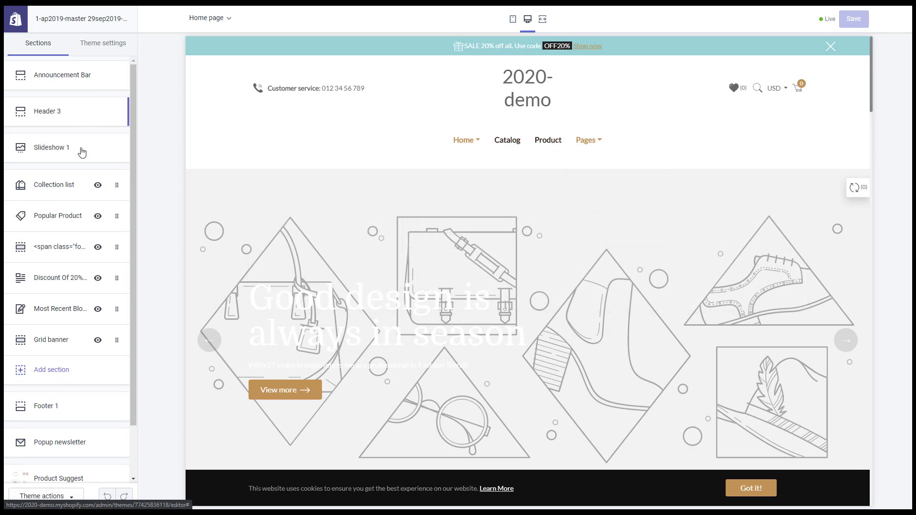
pyautogui.click(75, 412)
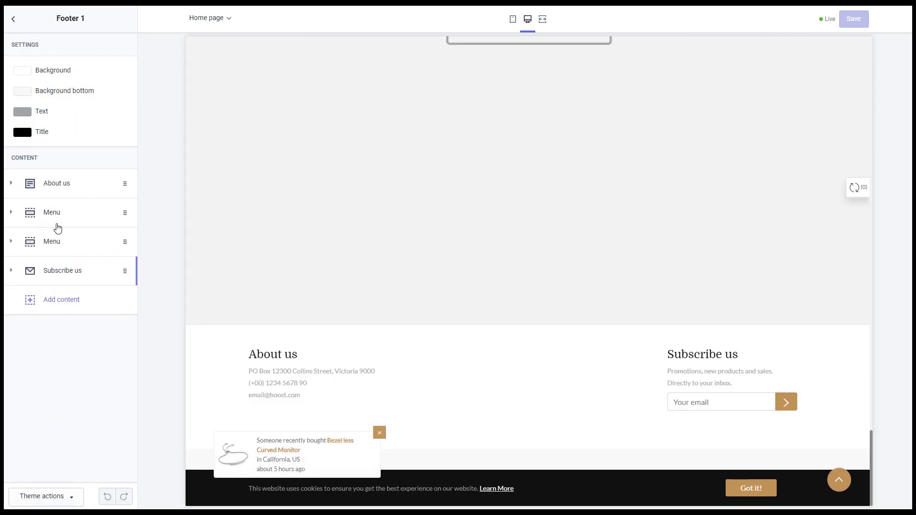
pyautogui.click(53, 216)
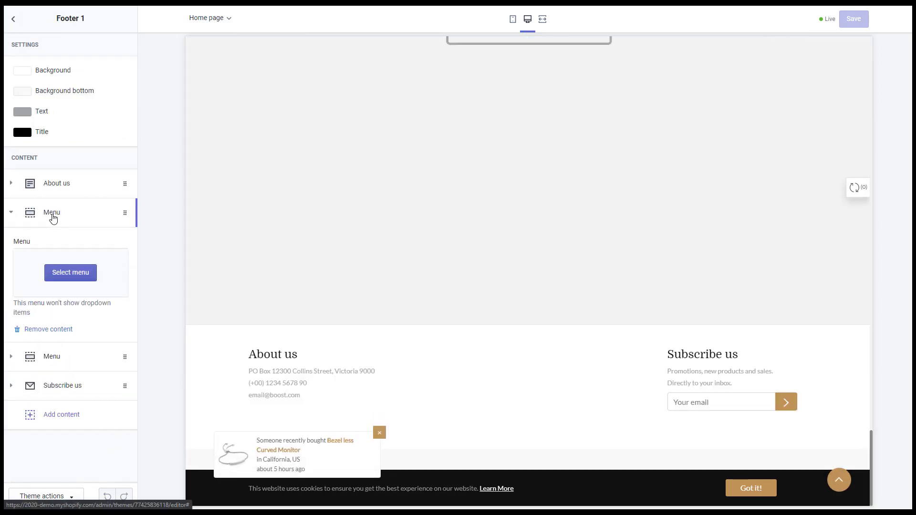
pyautogui.click(82, 276)
pyautogui.click(39, 79)
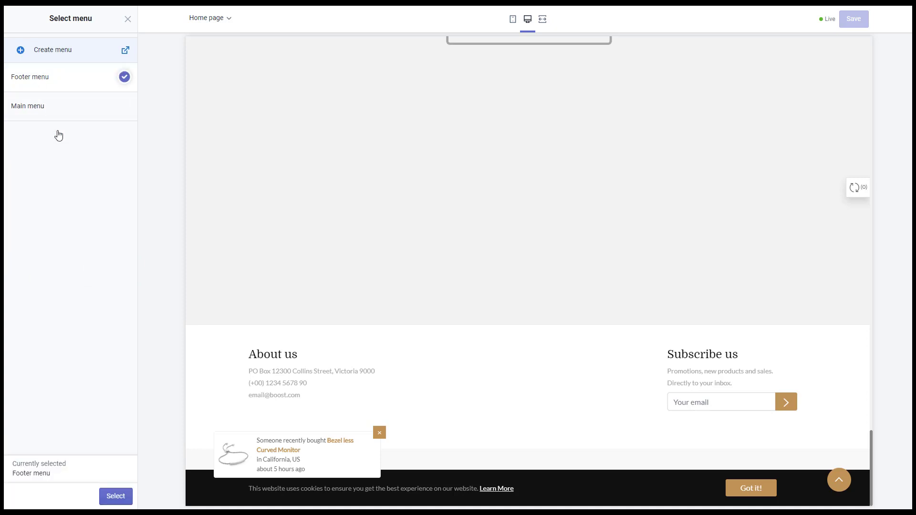
pyautogui.click(119, 496)
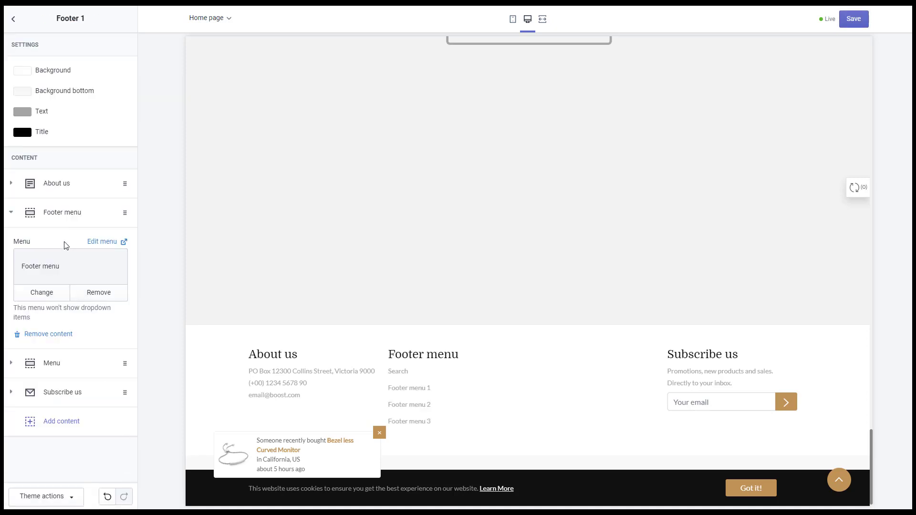
# Set the second footer menu block to Main menu
pyautogui.click(67, 365)
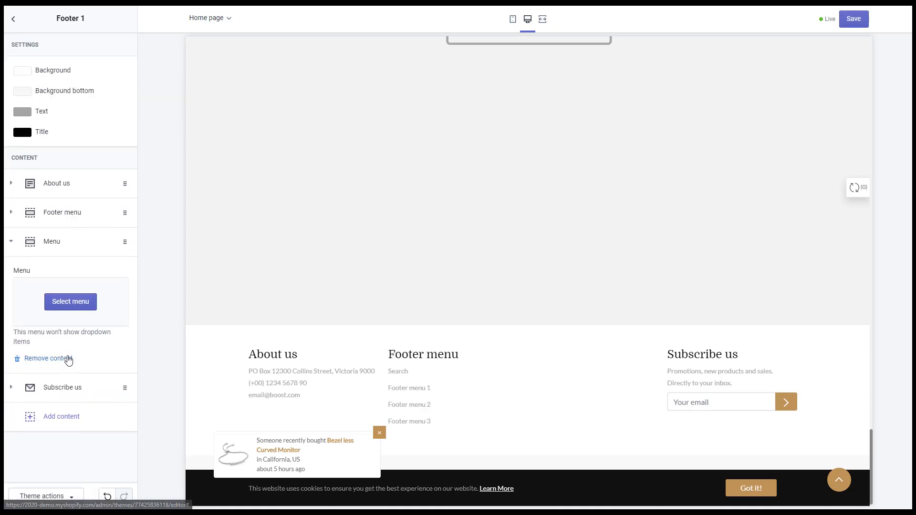
pyautogui.click(67, 308)
pyautogui.click(67, 118)
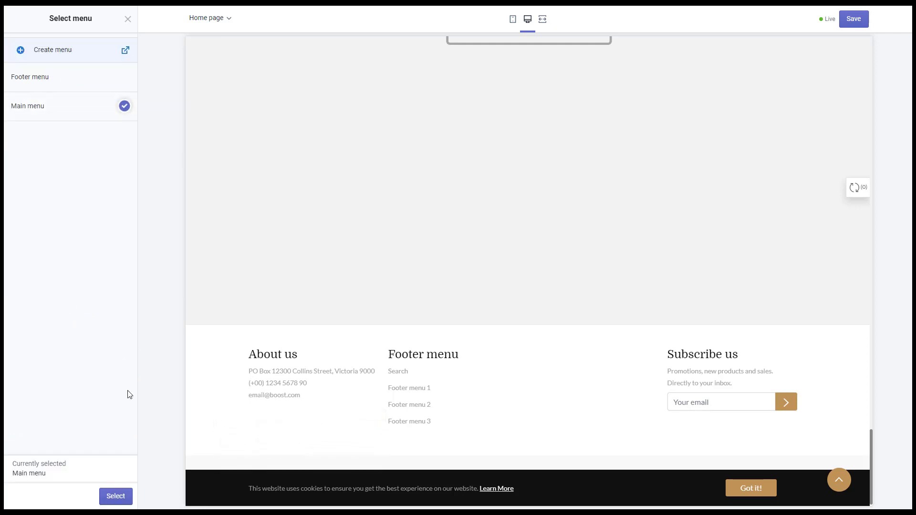
pyautogui.click(115, 496)
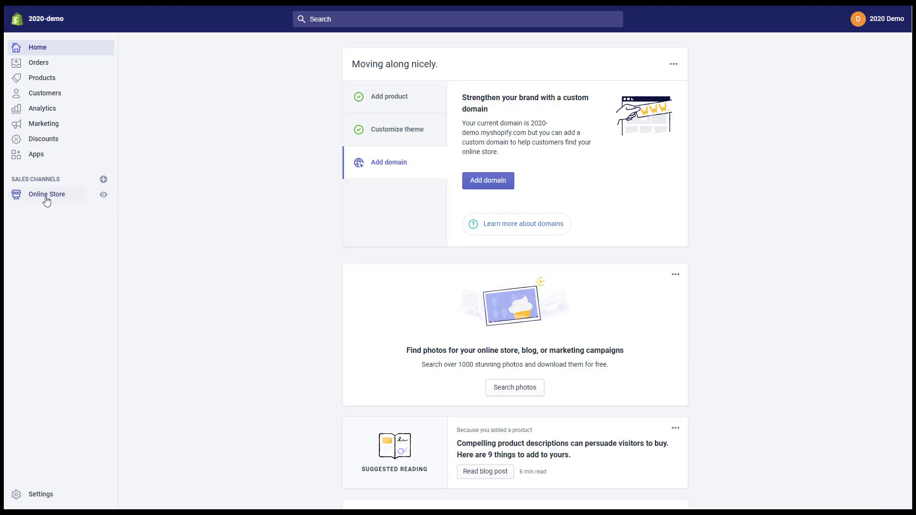
# Open the live theme's Edit languages editor and browse the Cart and Collections translations
pyautogui.click(46, 197)
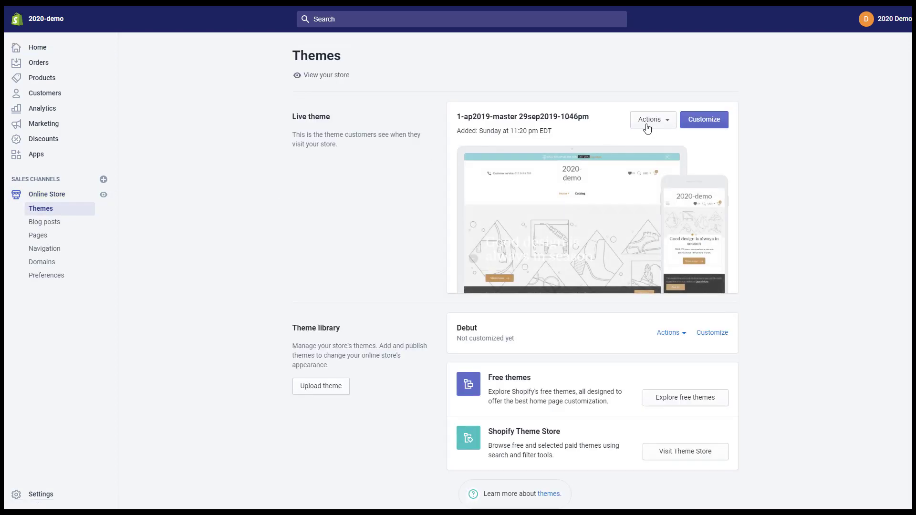
pyautogui.click(650, 123)
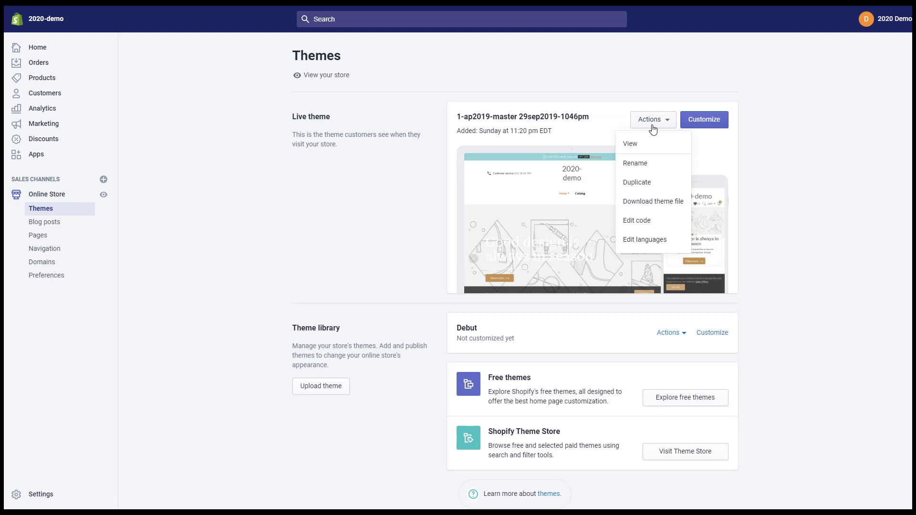
pyautogui.click(655, 240)
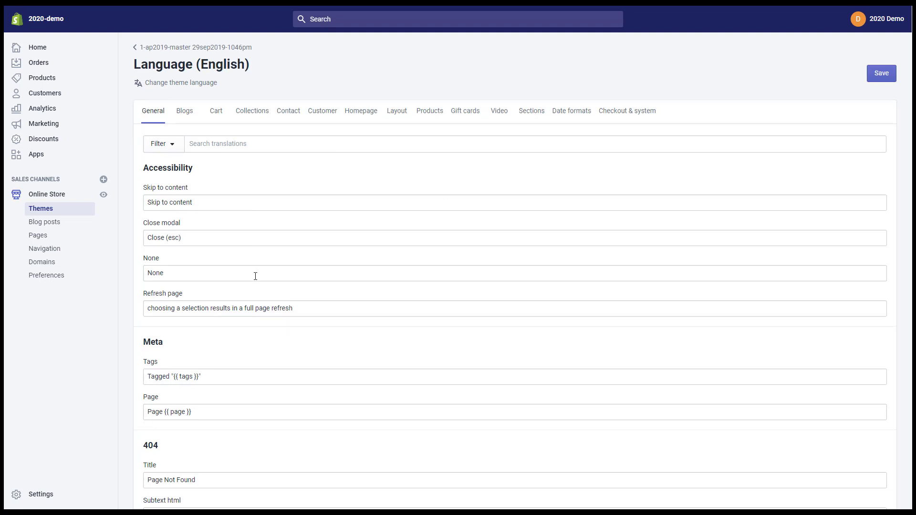
pyautogui.scroll(-5, 254, 273)
pyautogui.scroll(-2, 255, 276)
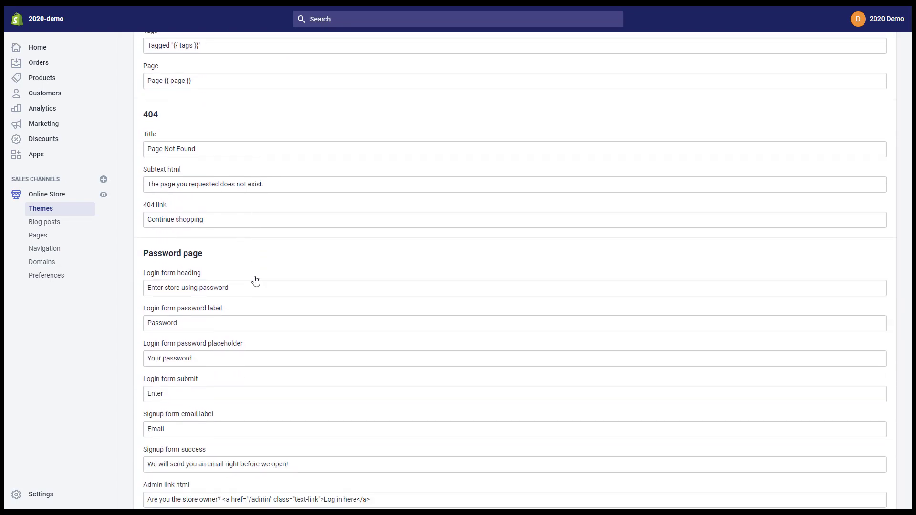
pyautogui.scroll(7, 255, 280)
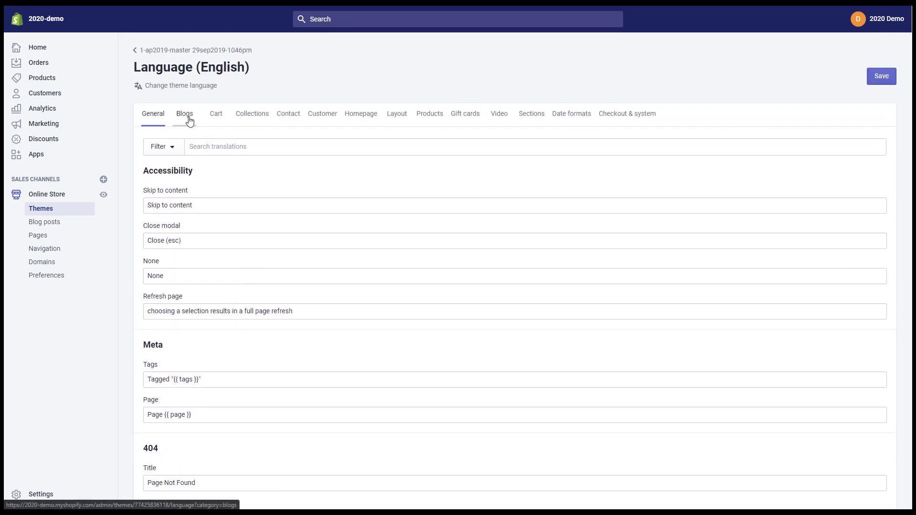
pyautogui.click(217, 117)
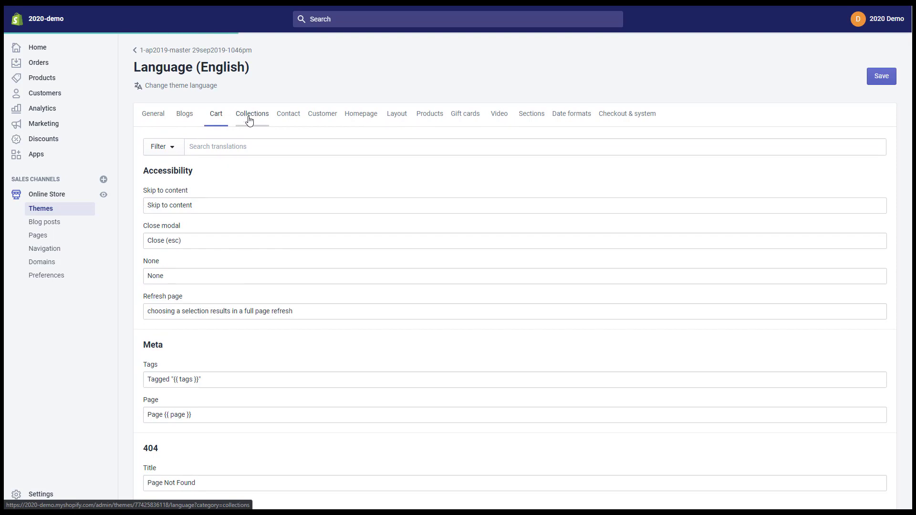
pyautogui.click(260, 120)
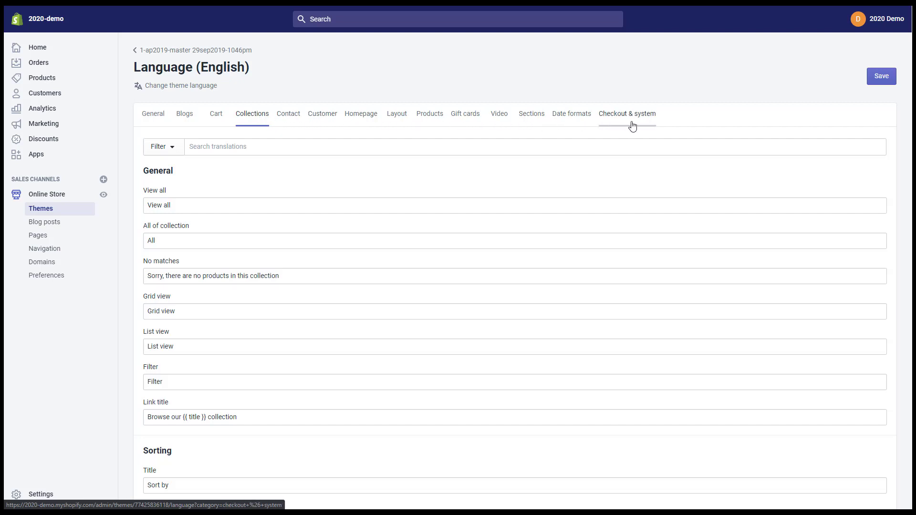
# Change the theme language to Japanese and save the change
pyautogui.click(200, 87)
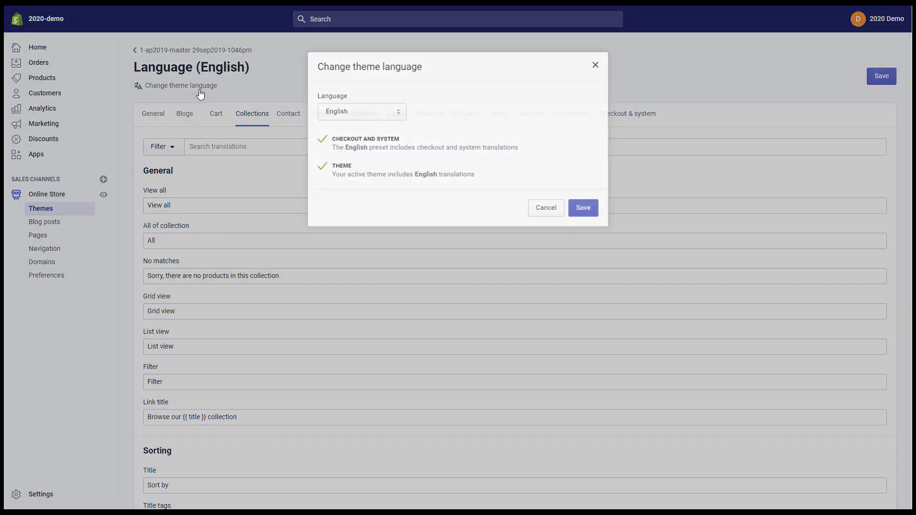
pyautogui.click(390, 115)
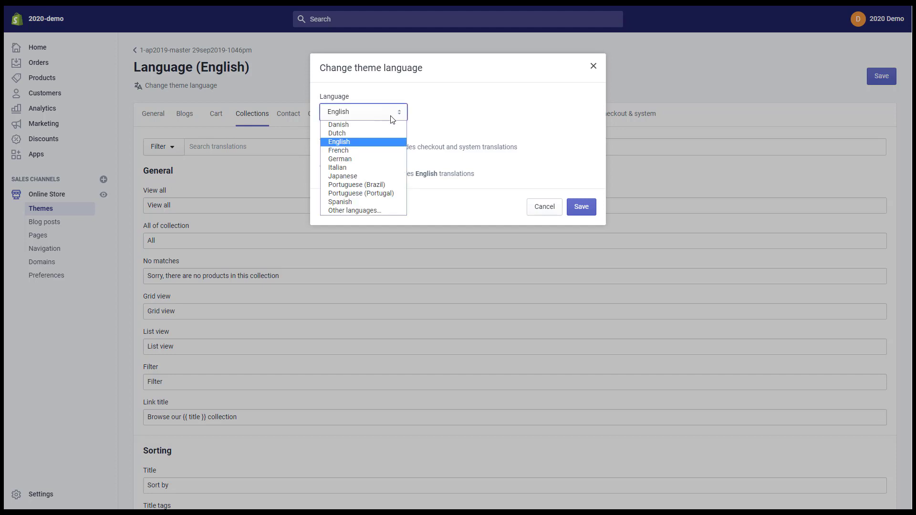
pyautogui.click(386, 176)
pyautogui.click(582, 208)
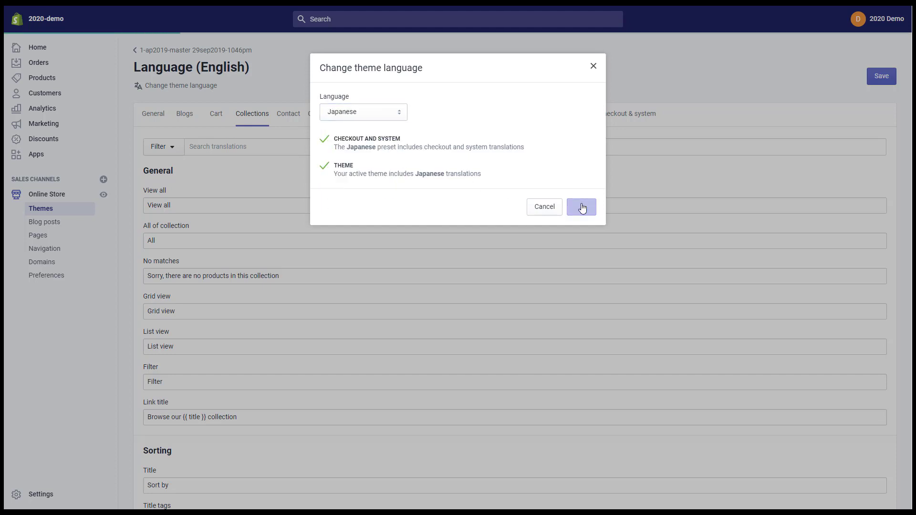